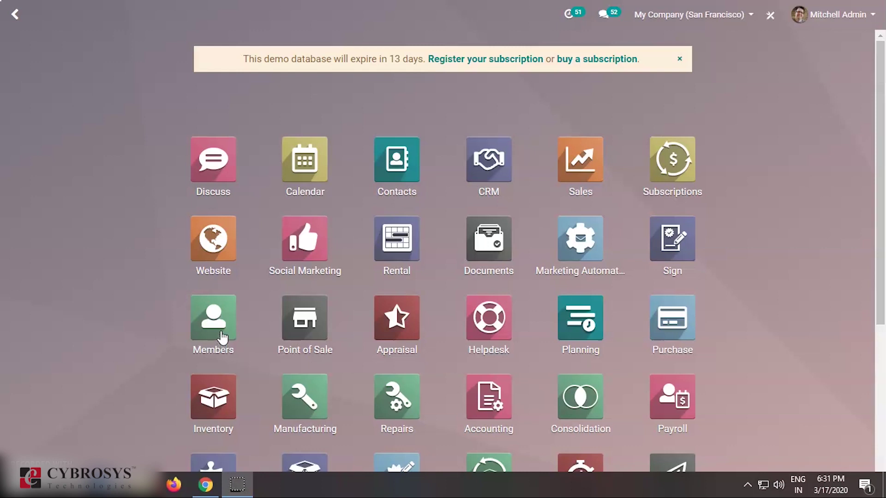
Step: Go to Accounting's Asset Models list and start a new asset model
click(255, 335)
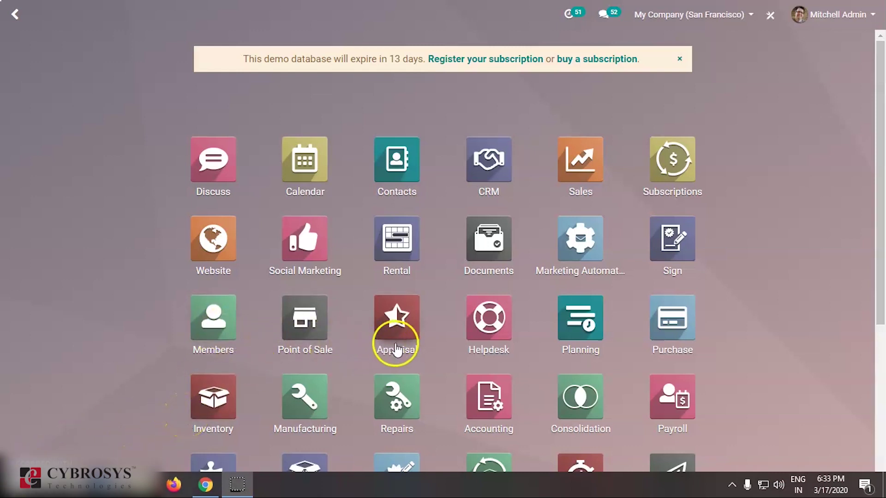
scroll(488, 366, down, 1)
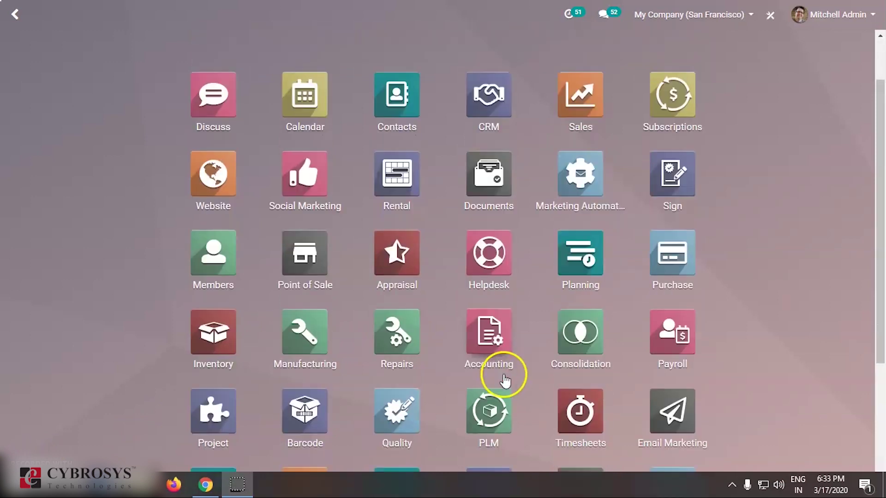
click(487, 344)
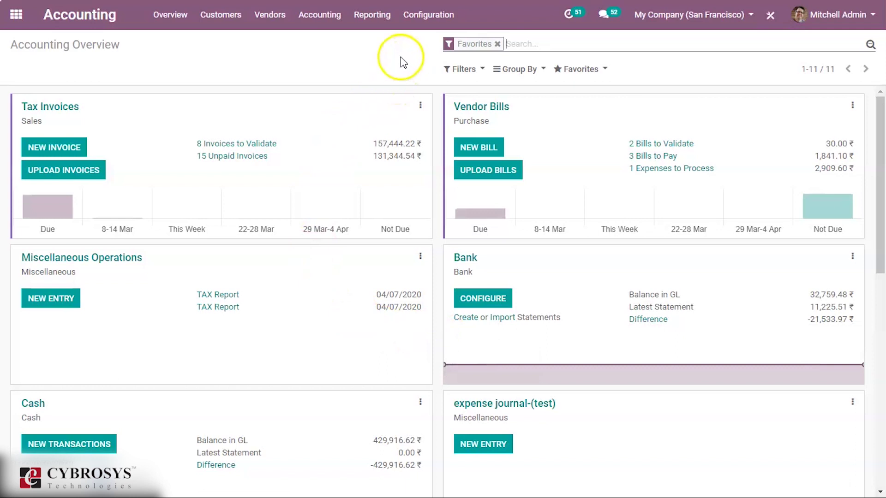
click(417, 28)
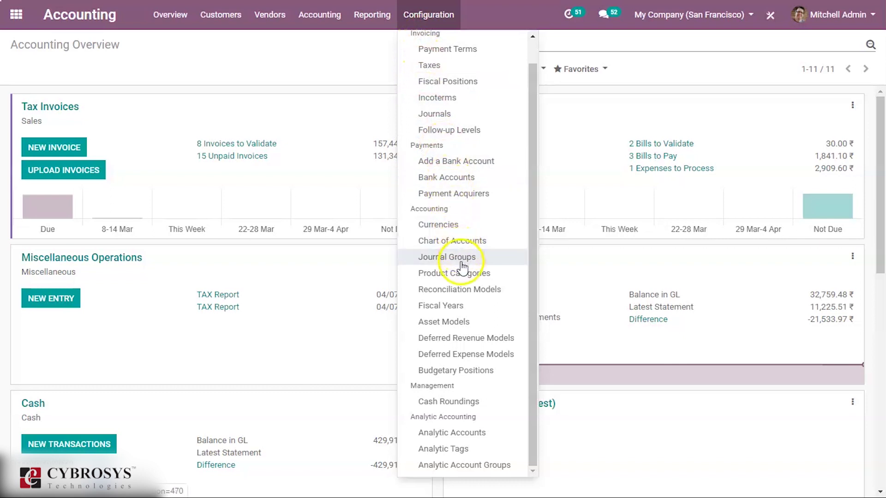
click(463, 322)
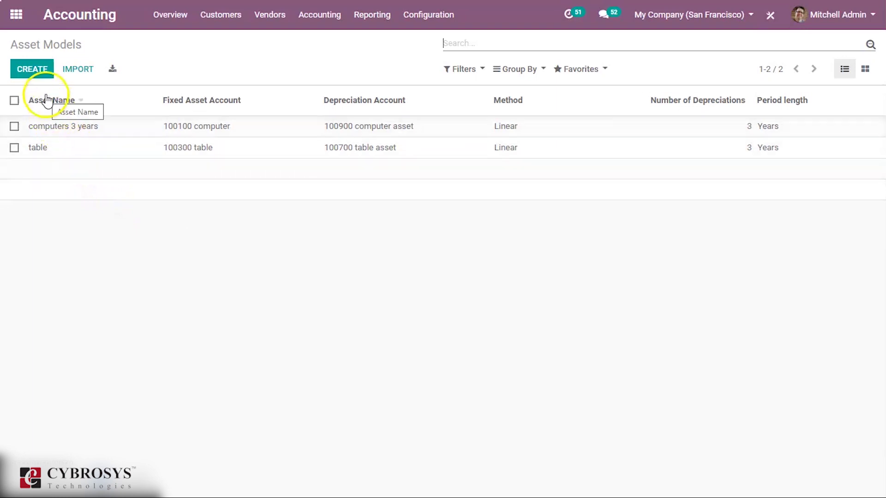
click(43, 75)
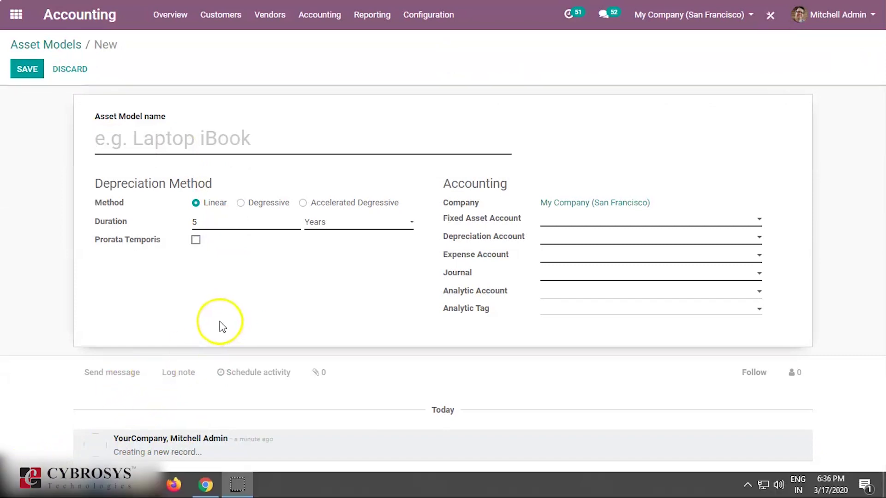
Step: Name the asset model Laptop and set its duration to 3 Years
click(177, 146)
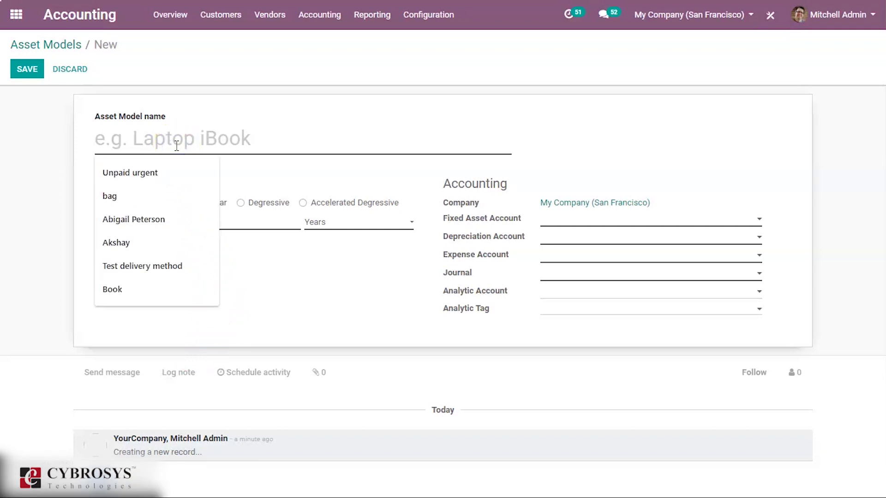
text(L)
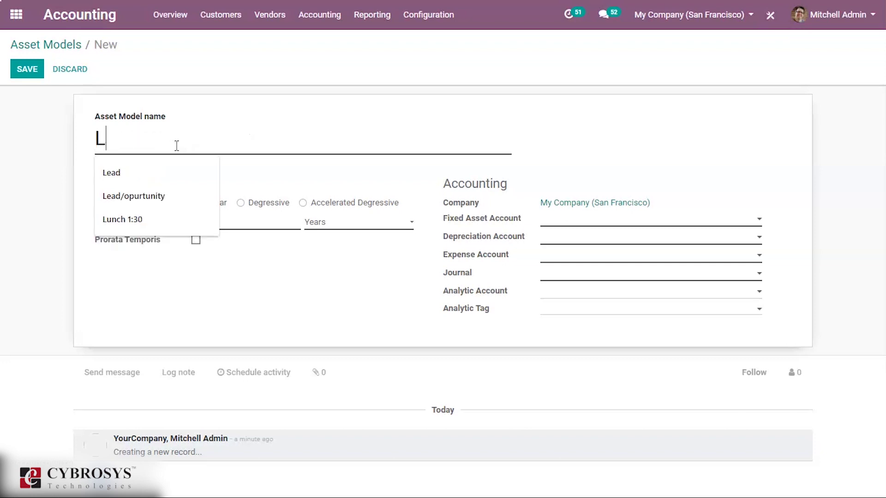
text(a)
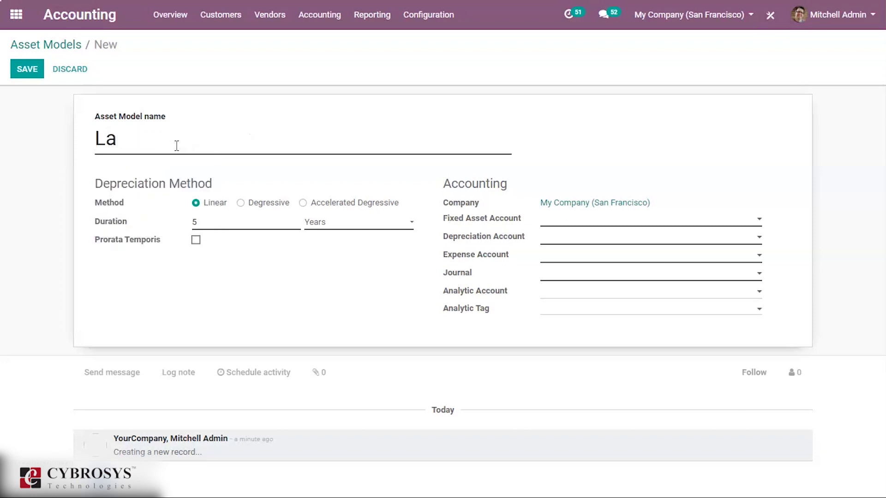
text(ptop)
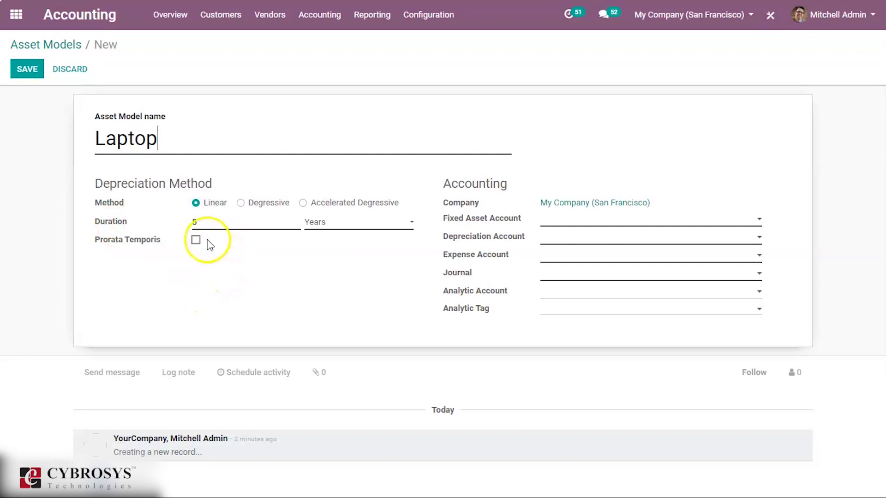
click(269, 222)
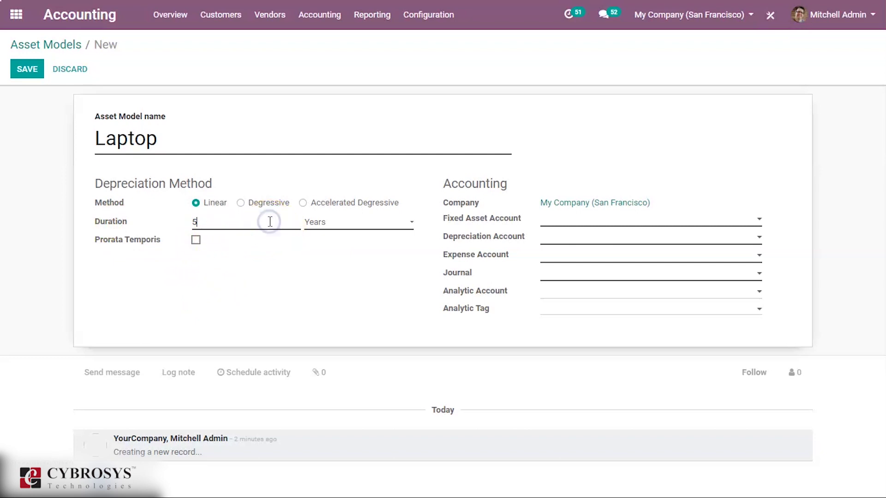
key(BackSpace)
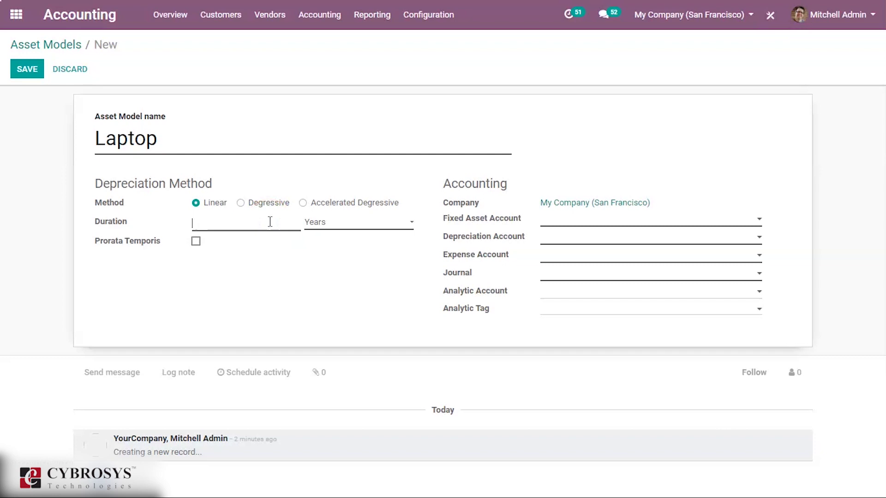
text(3)
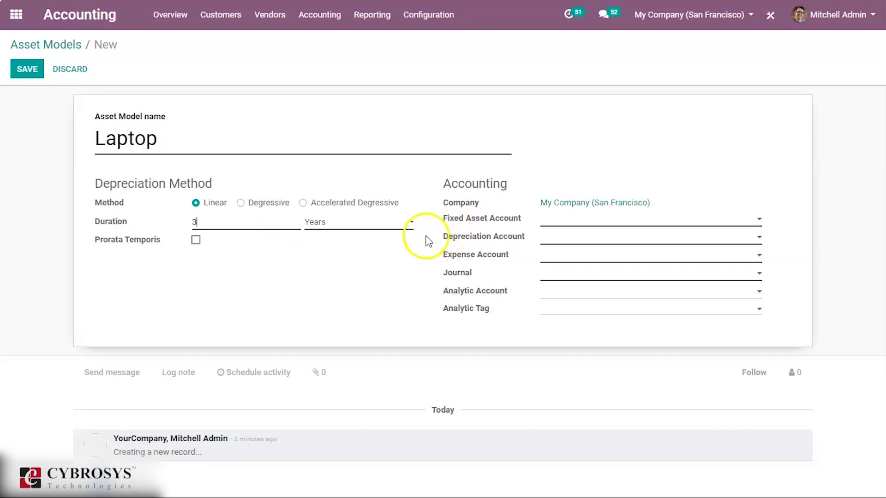
click(411, 222)
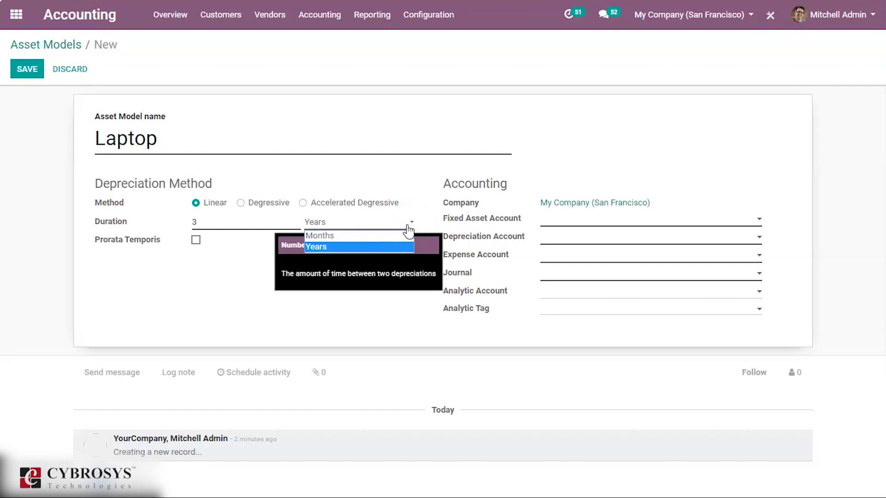
click(386, 246)
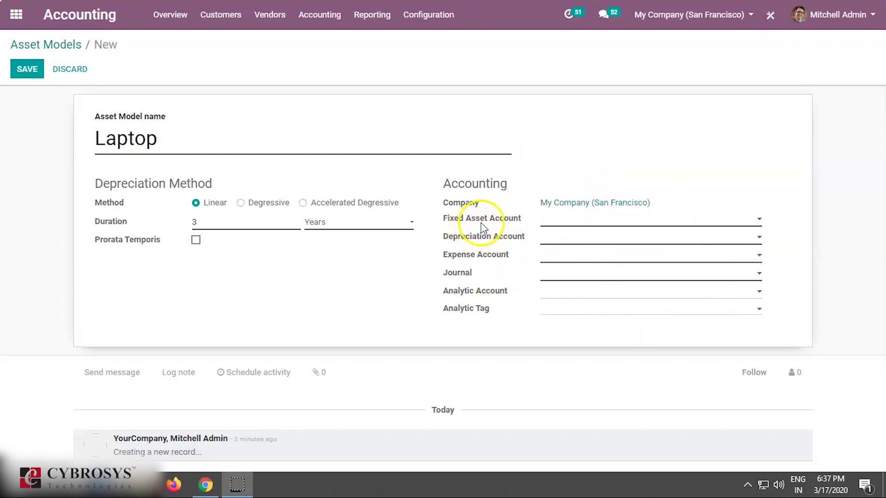
Step: Create a fixed asset account with code 100200, name laptop, type Fixed Assets
click(613, 224)
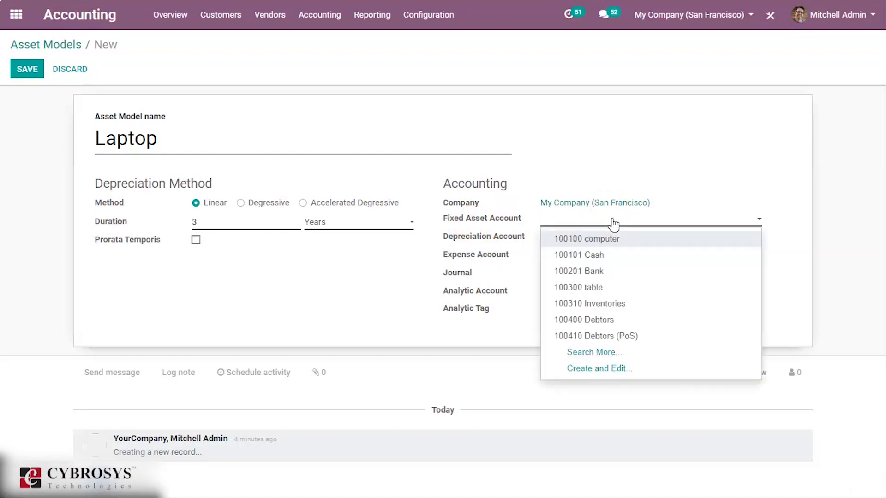
click(616, 369)
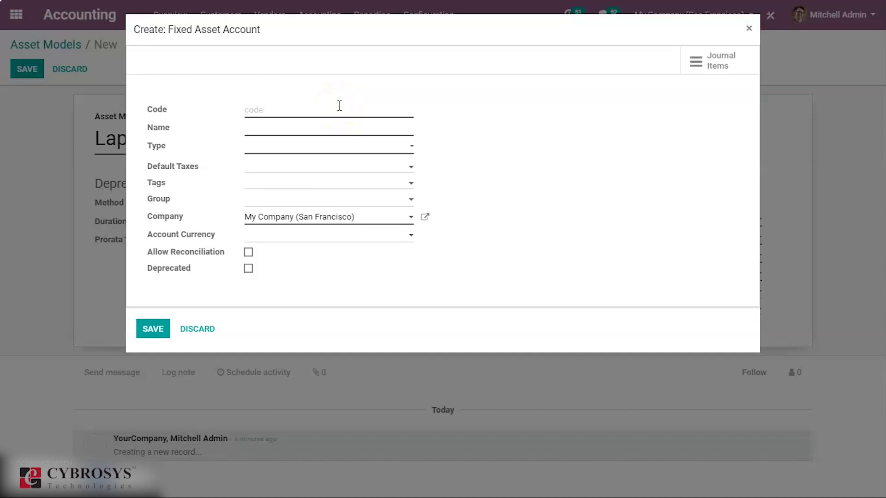
text(100200)
click(306, 127)
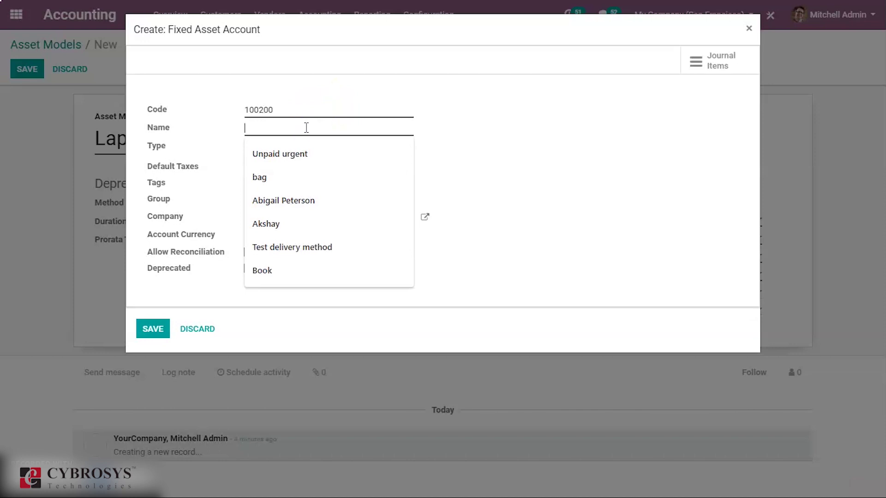
text(la)
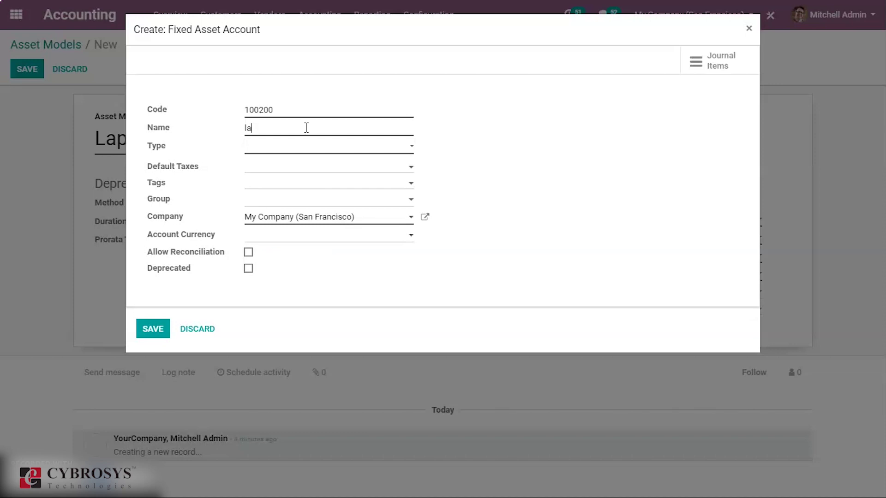
text(ptop)
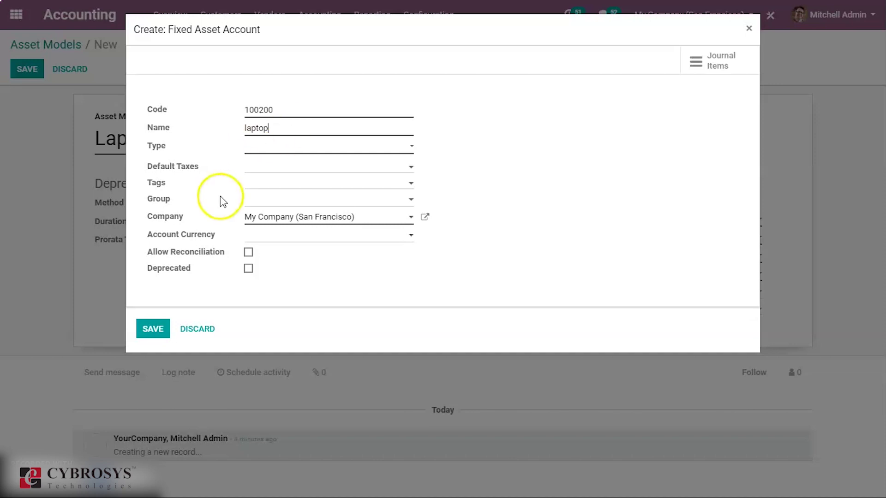
click(317, 145)
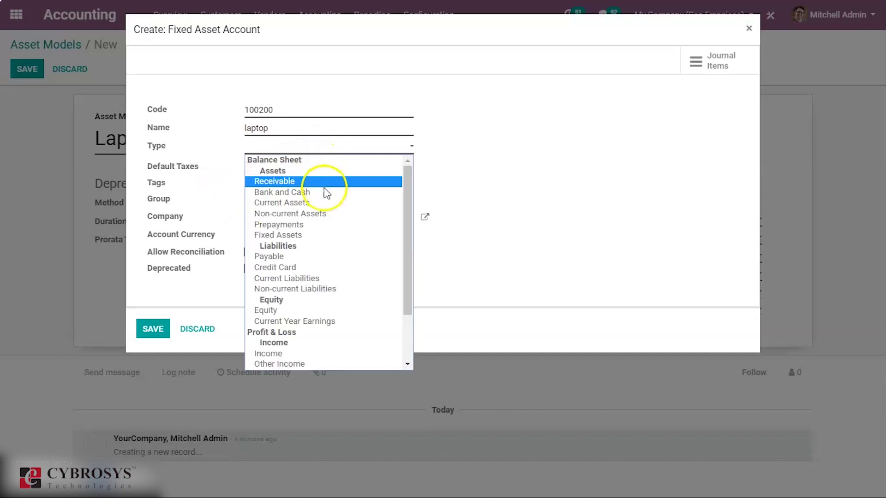
click(323, 235)
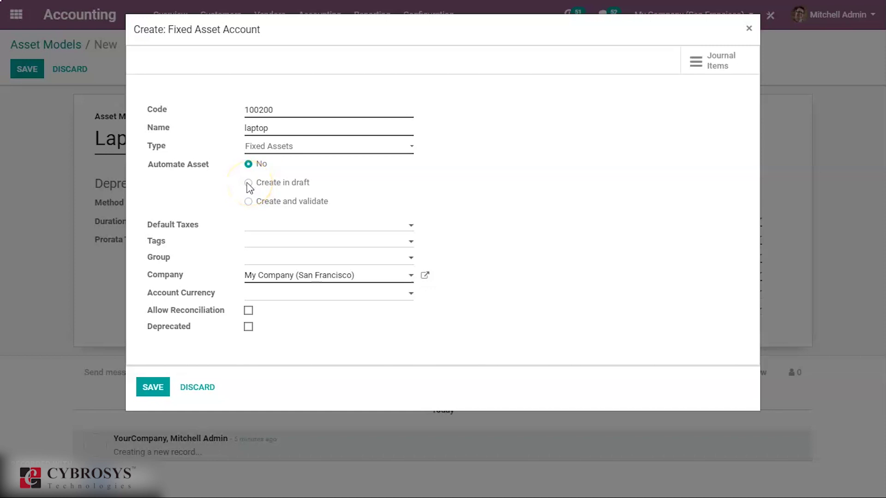
Step: Leave Automate Asset at No and save the 100200 laptop account
click(248, 183)
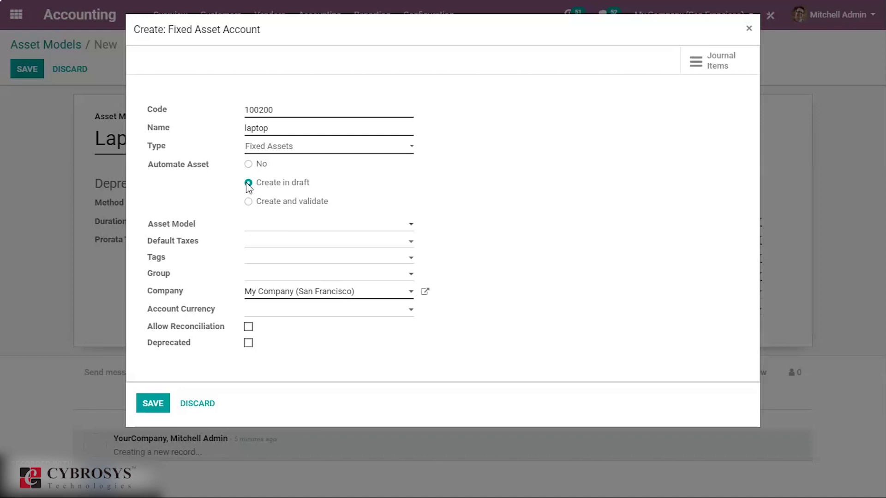
click(249, 185)
click(249, 202)
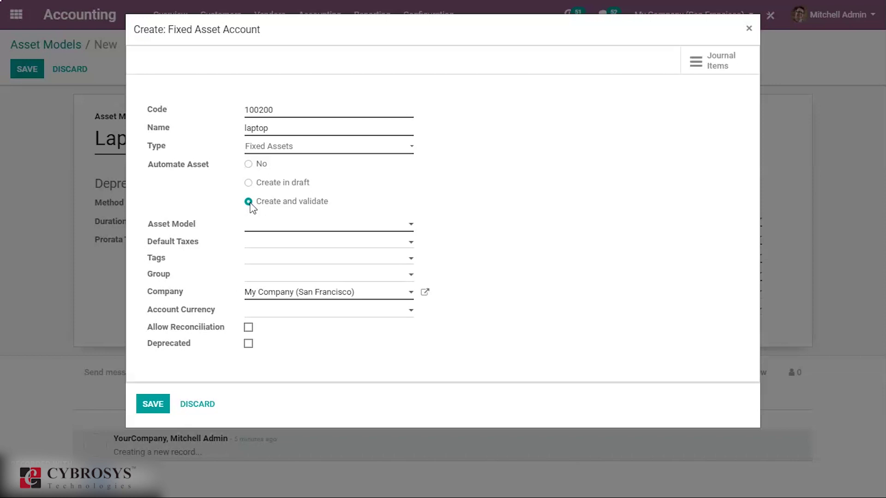
click(249, 202)
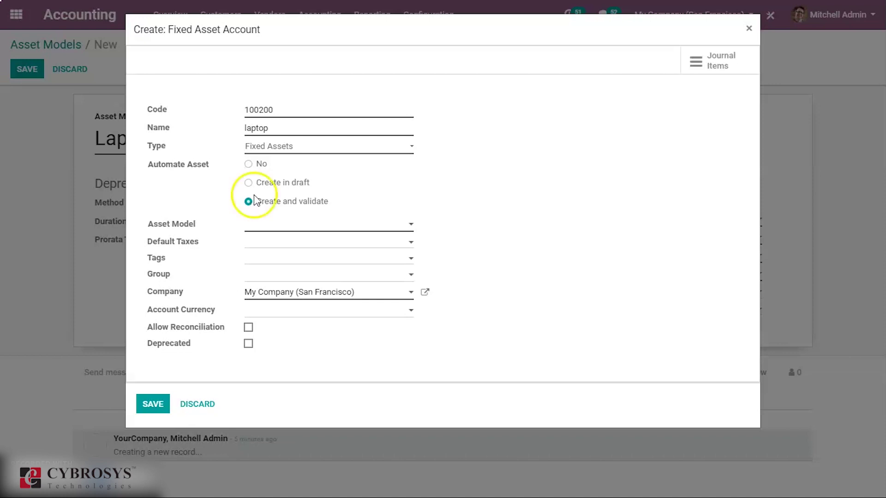
click(249, 171)
click(248, 165)
click(386, 212)
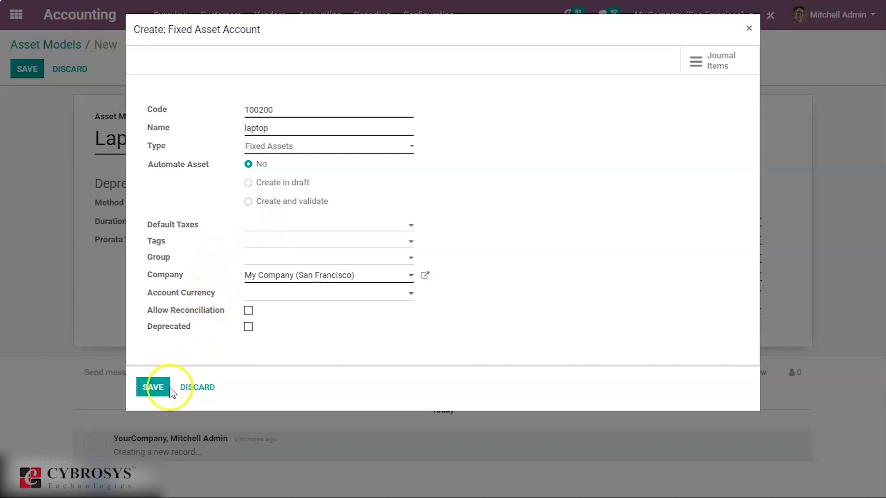
click(157, 388)
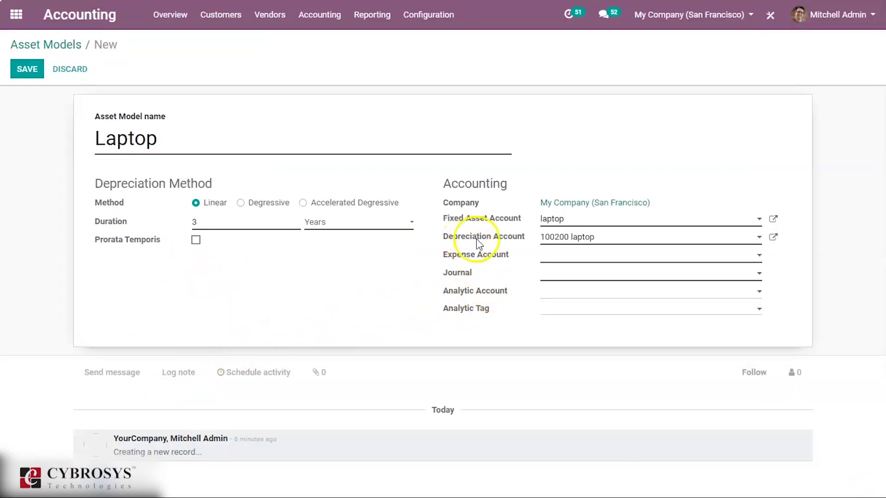
Step: Create depreciation account 100800 Laptop asset, type Fixed Assets, and save it
click(615, 244)
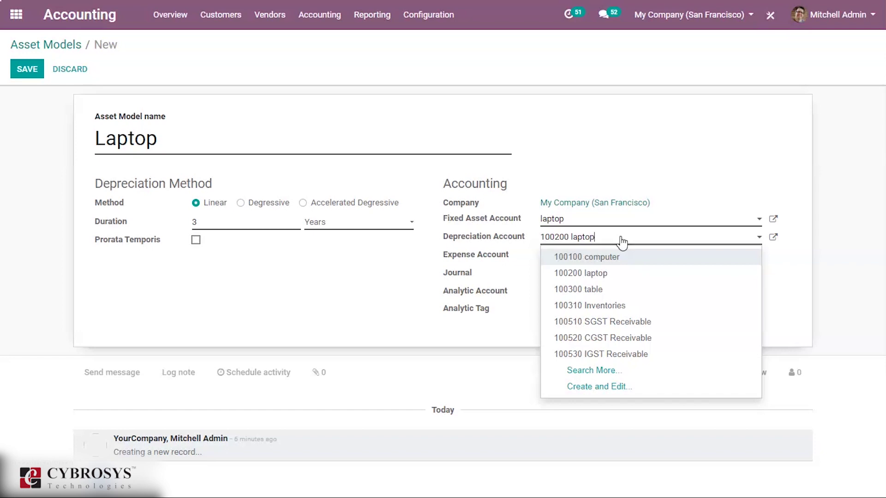
click(605, 387)
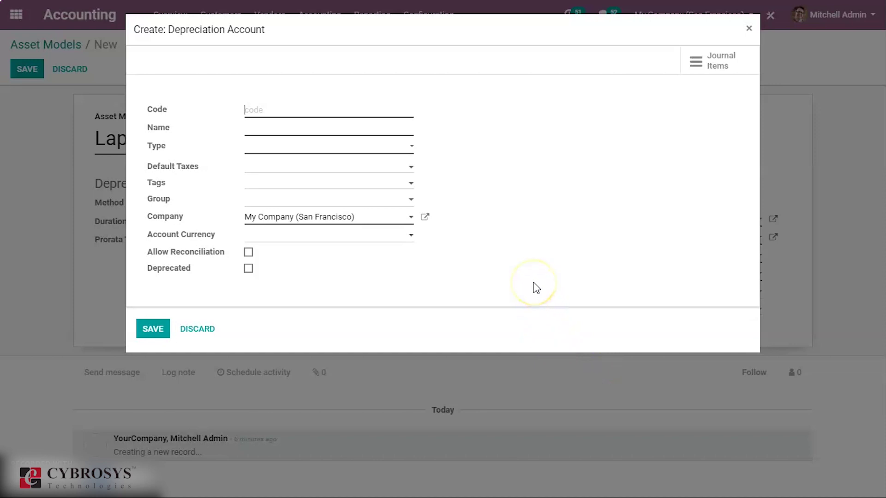
text(100800)
click(364, 126)
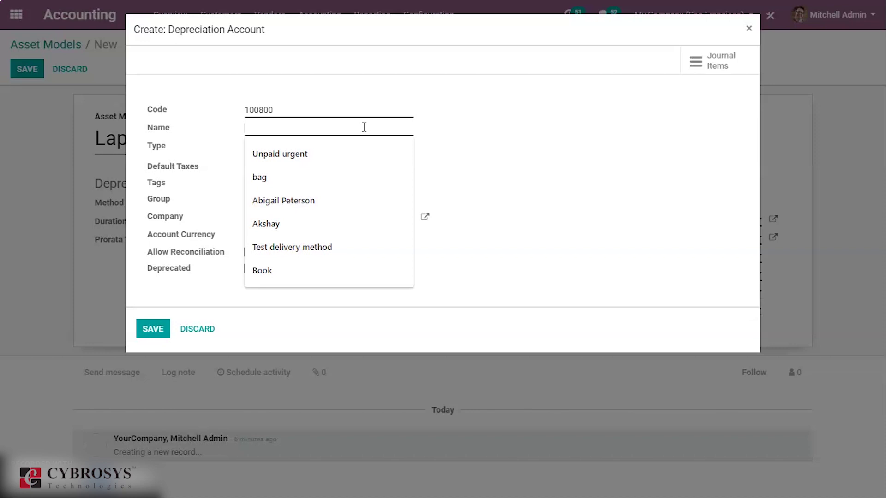
text(La)
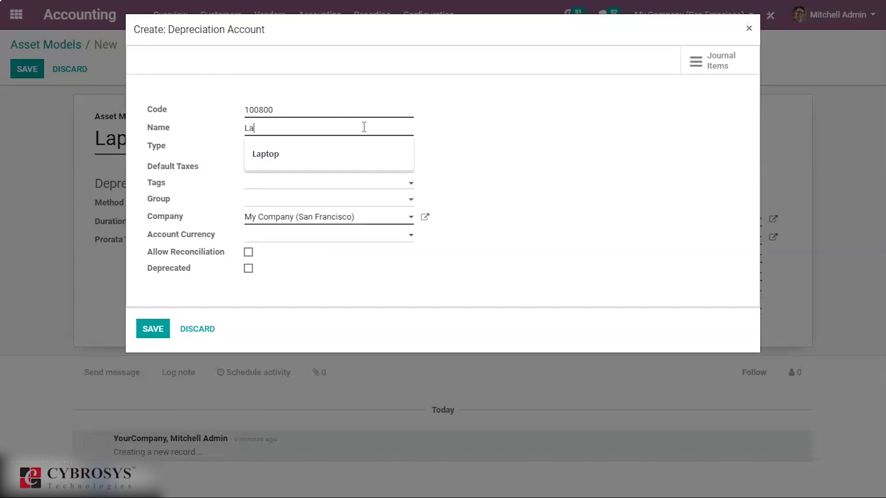
text(ptop asset)
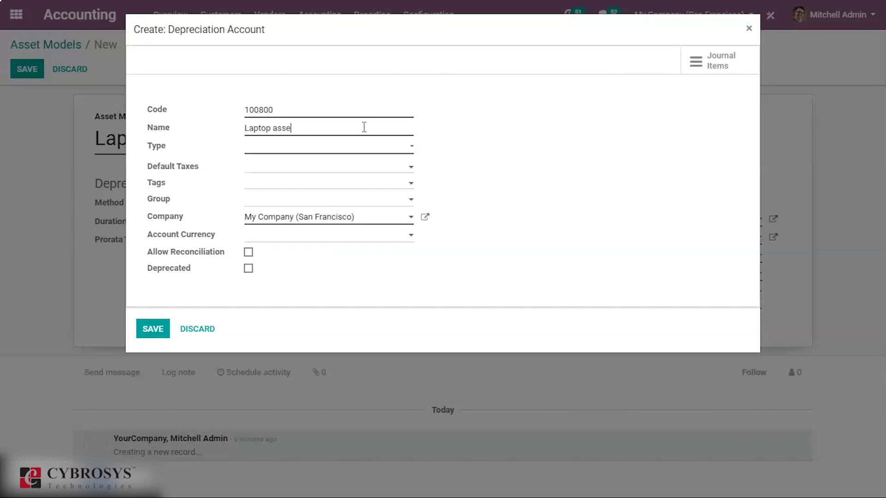
click(364, 144)
click(315, 237)
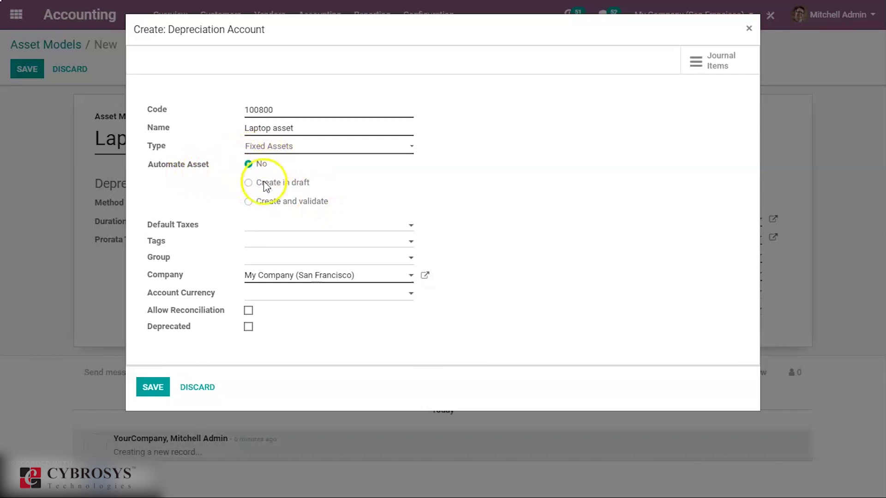
click(162, 387)
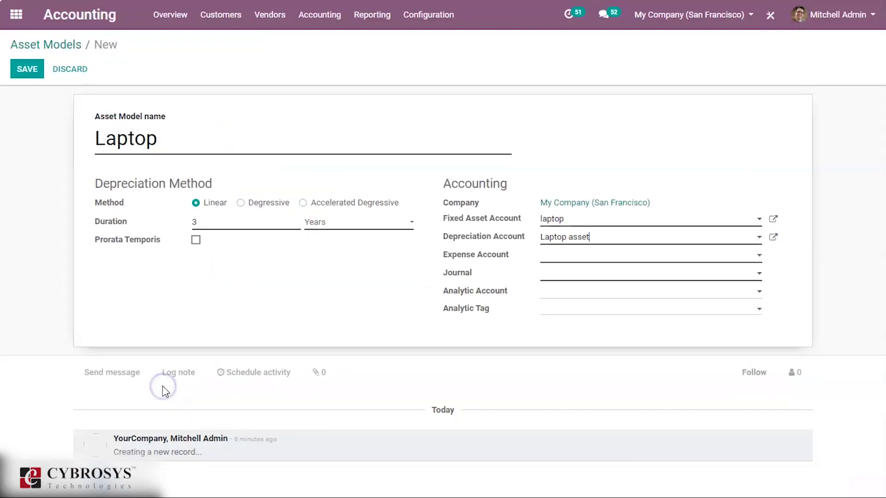
Step: Create expense account 212130 Depreciation of Laptop, type Depreciation, without the GST 5% tax
click(601, 255)
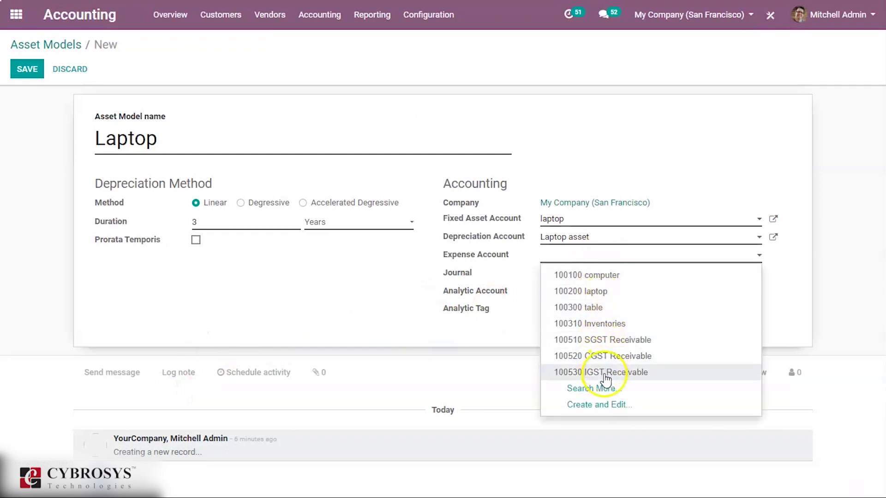
click(602, 405)
click(338, 113)
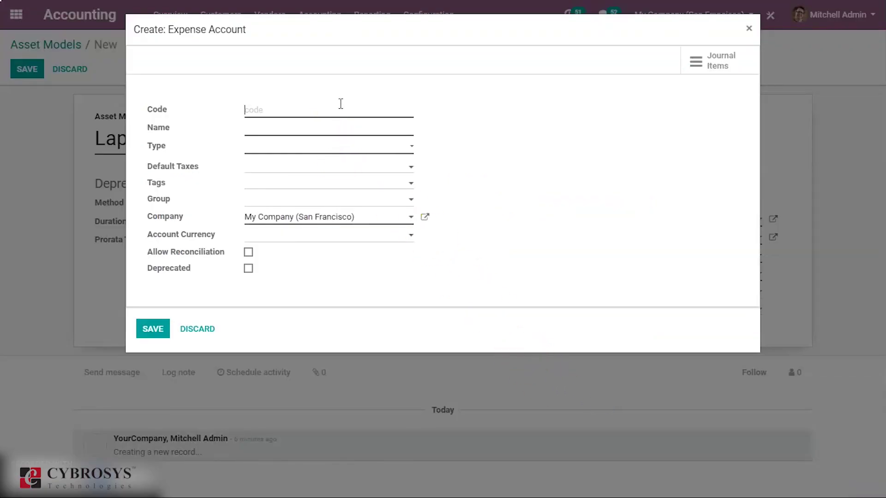
text(212130)
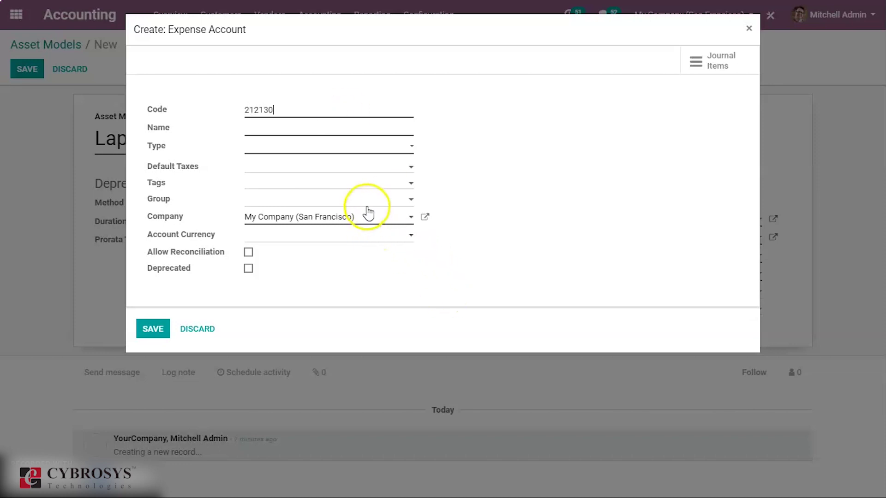
click(365, 132)
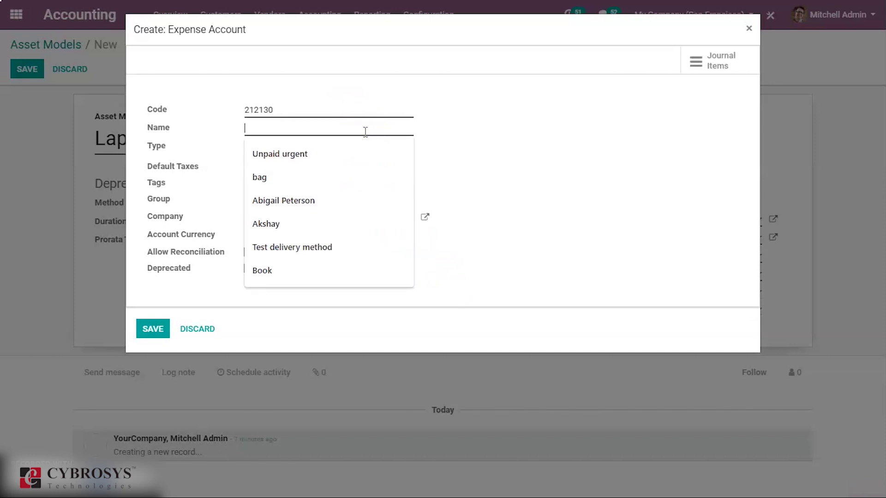
text(D)
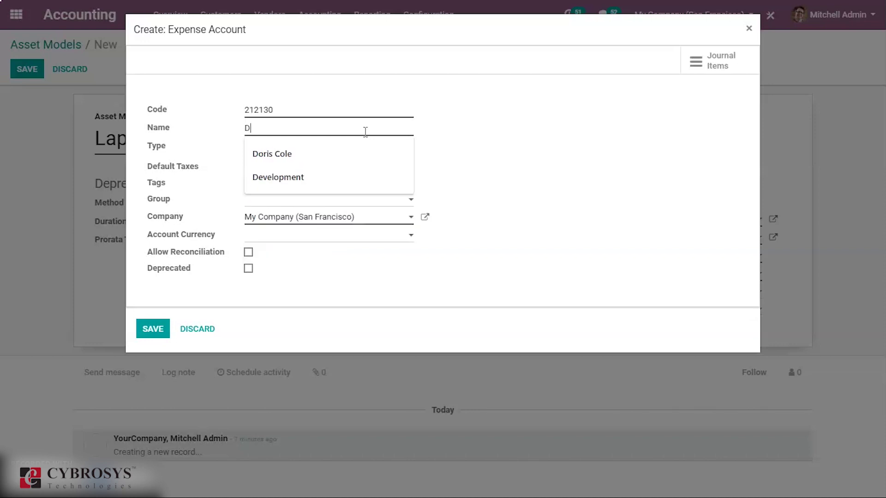
text(ep)
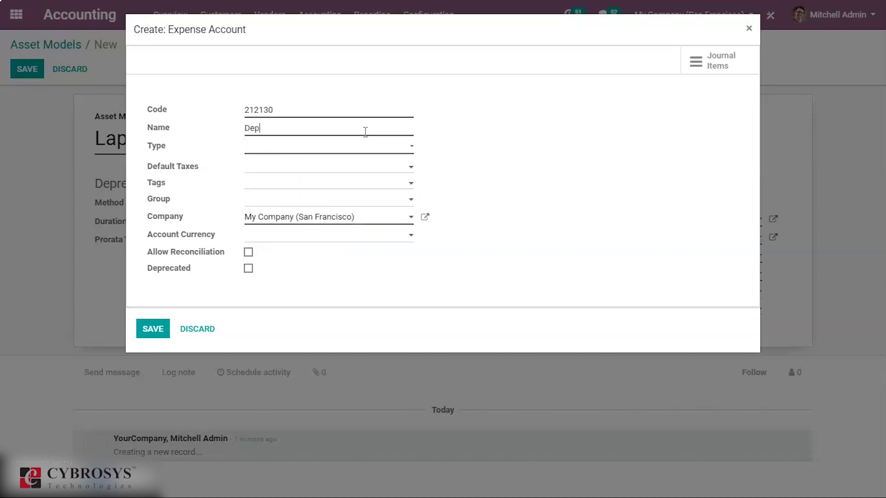
text(reciation of Laptop)
click(358, 148)
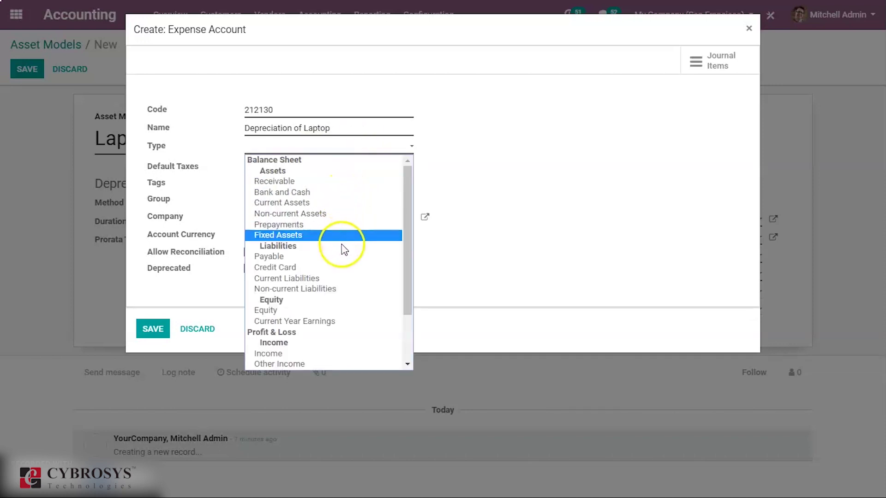
scroll(342, 251, down, 3)
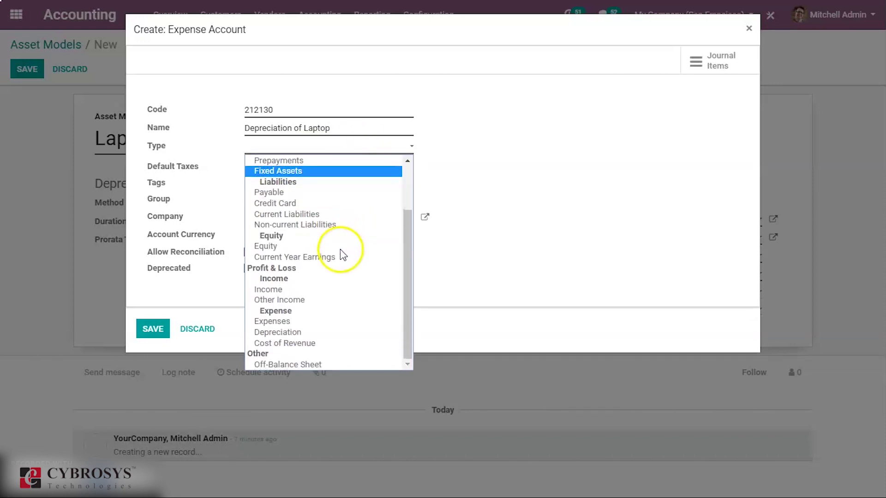
click(295, 332)
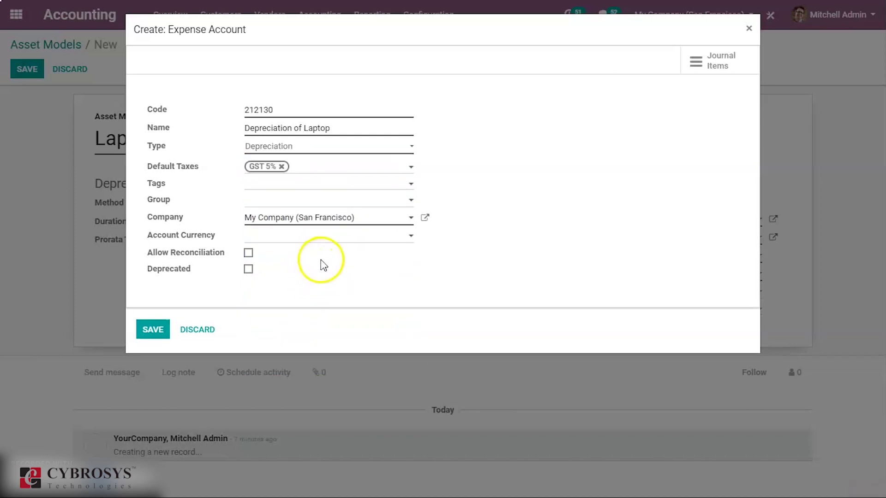
click(281, 167)
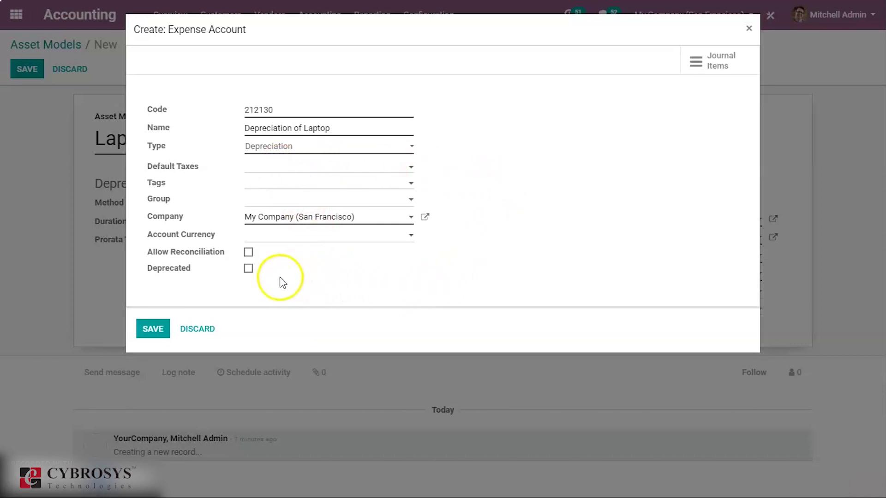
click(155, 328)
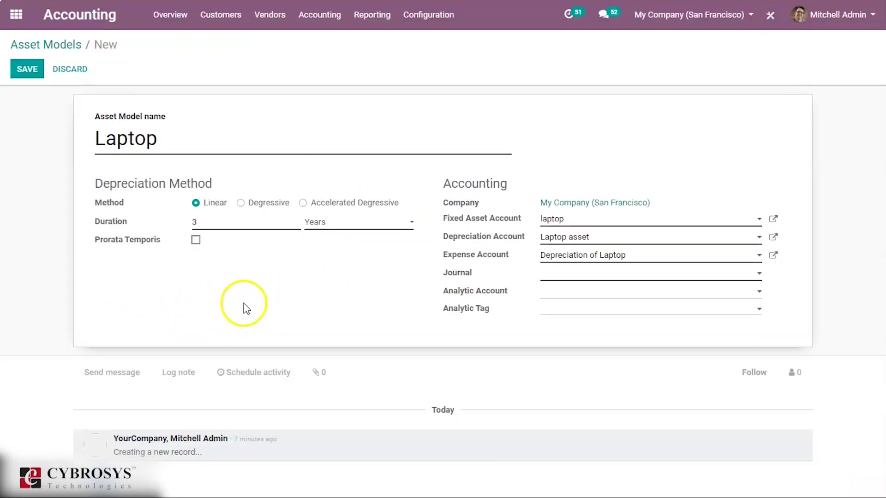
Step: Set the journal to Miscellaneous Operations (INR) and save the Laptop asset model
click(586, 278)
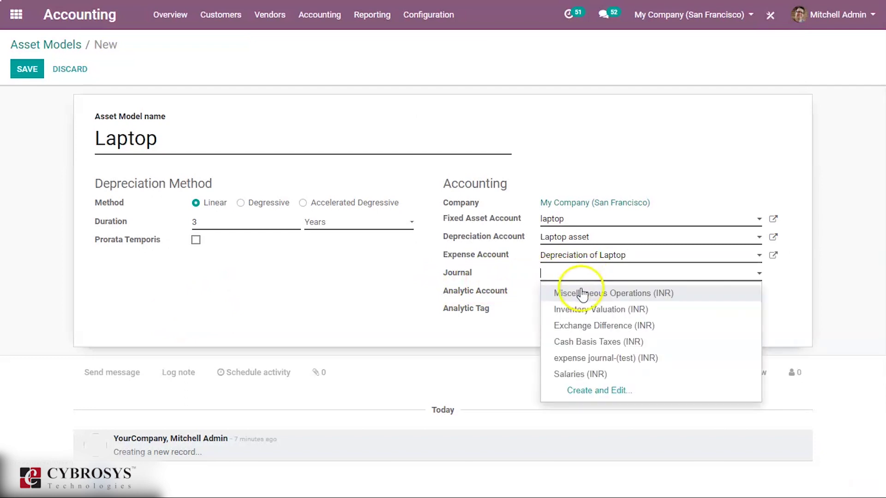
click(582, 295)
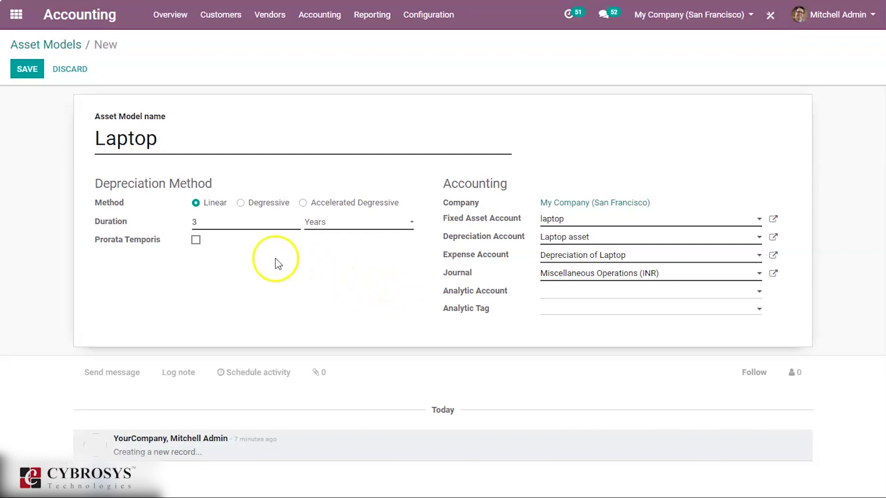
click(28, 69)
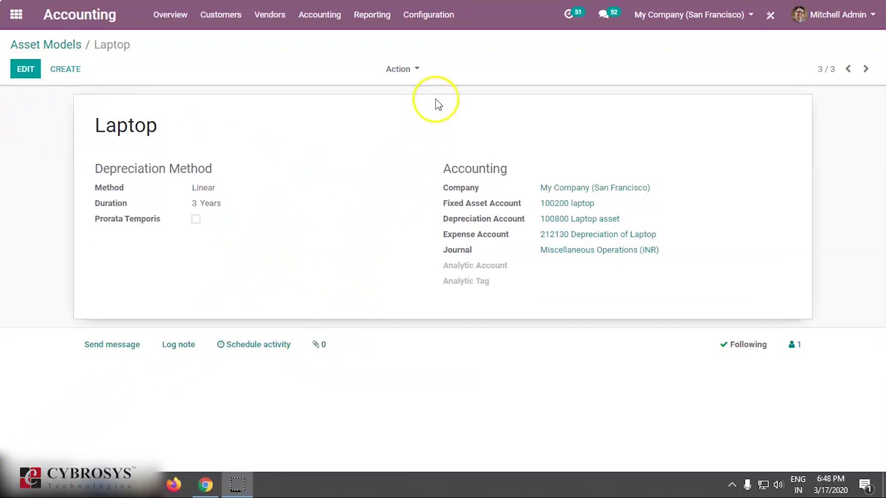
Step: Set account 100200 laptop to Create and validate assets with the Laptop asset model
click(434, 19)
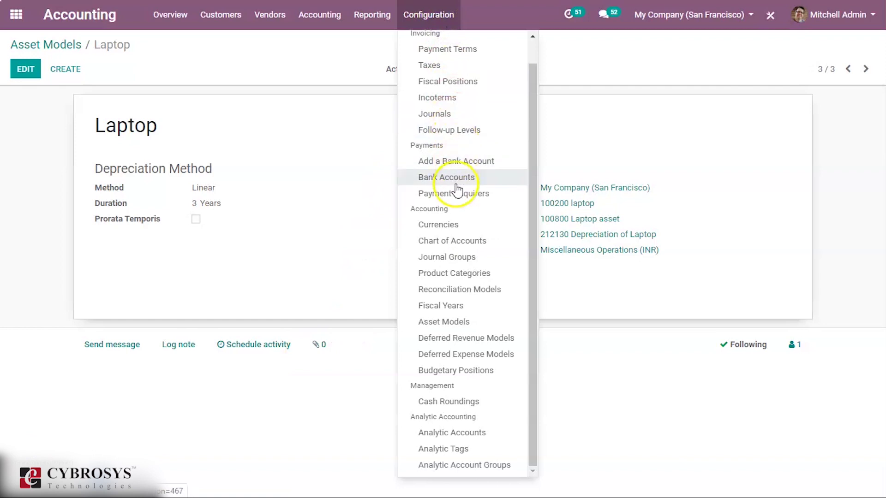
click(457, 240)
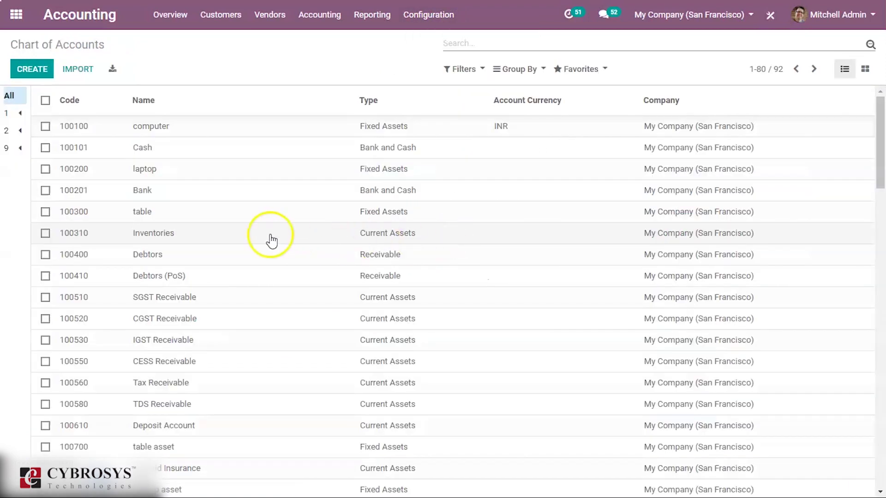
click(177, 174)
click(28, 73)
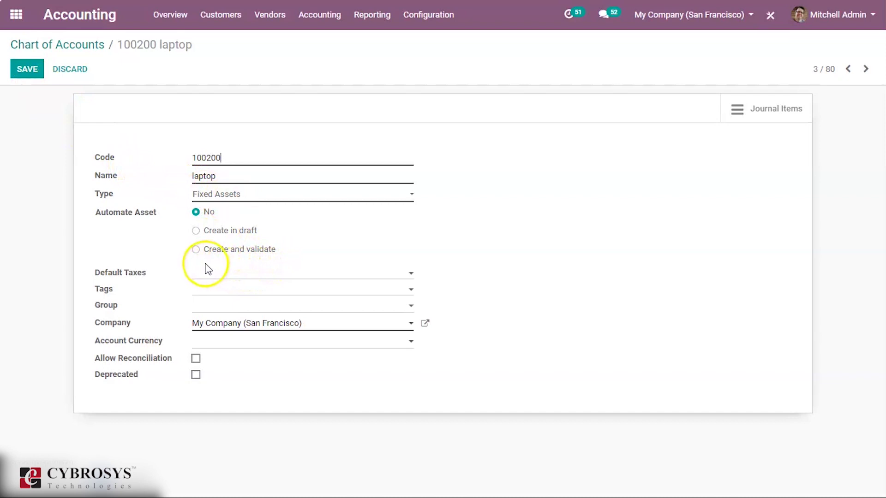
click(197, 250)
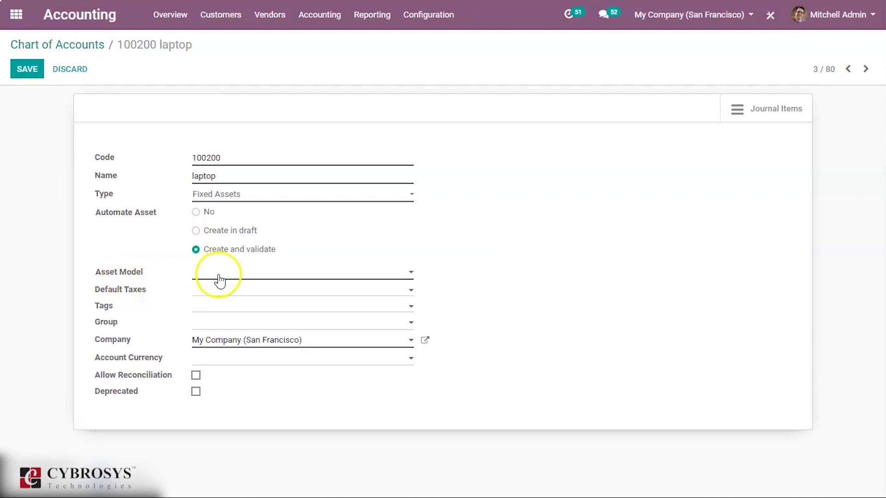
click(303, 274)
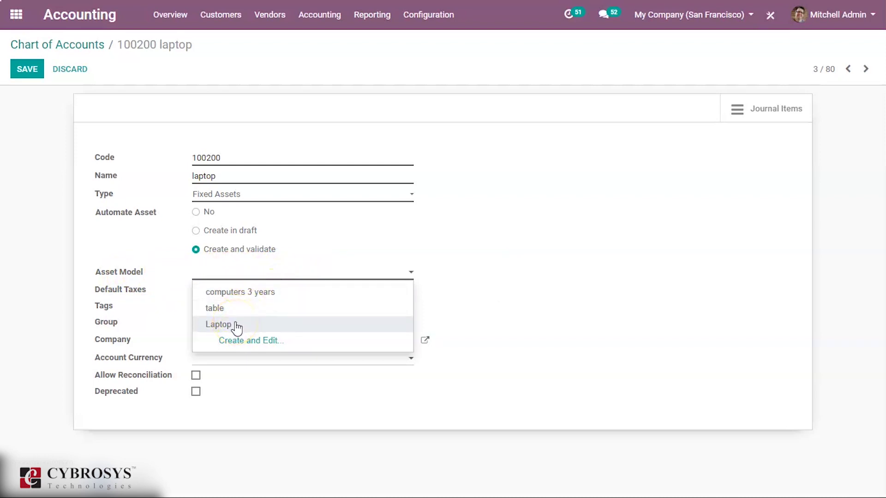
click(237, 328)
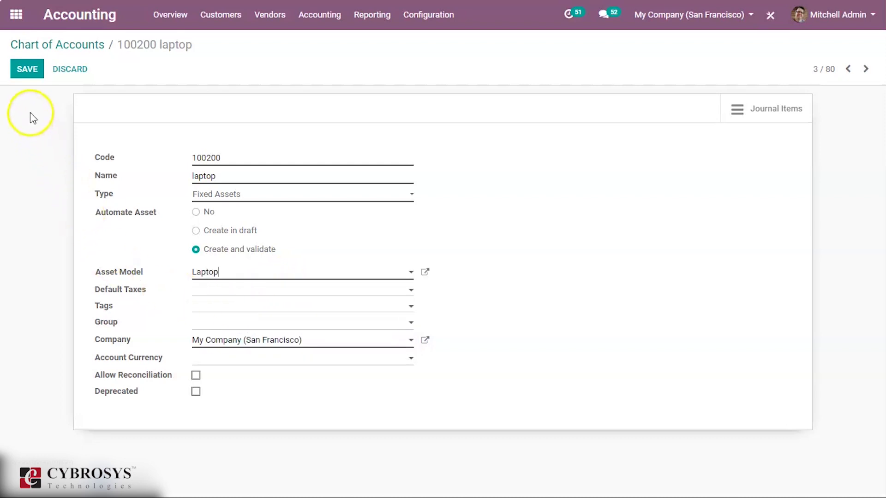
click(33, 72)
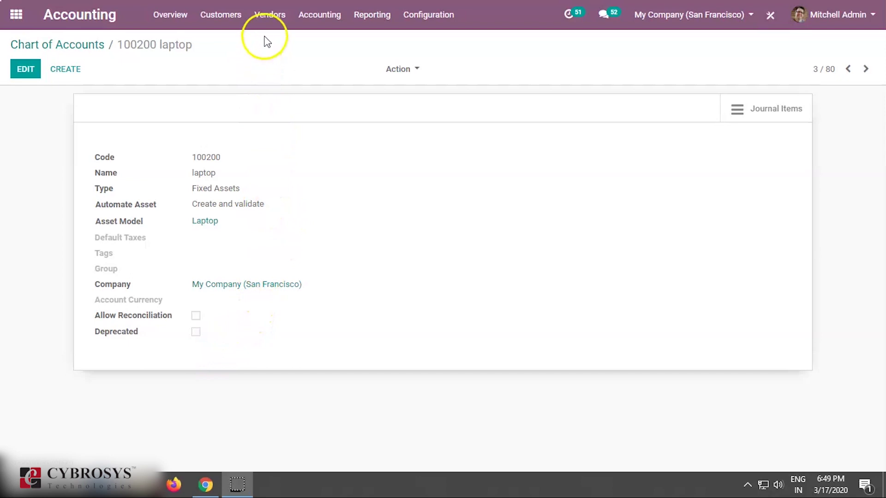
click(270, 14)
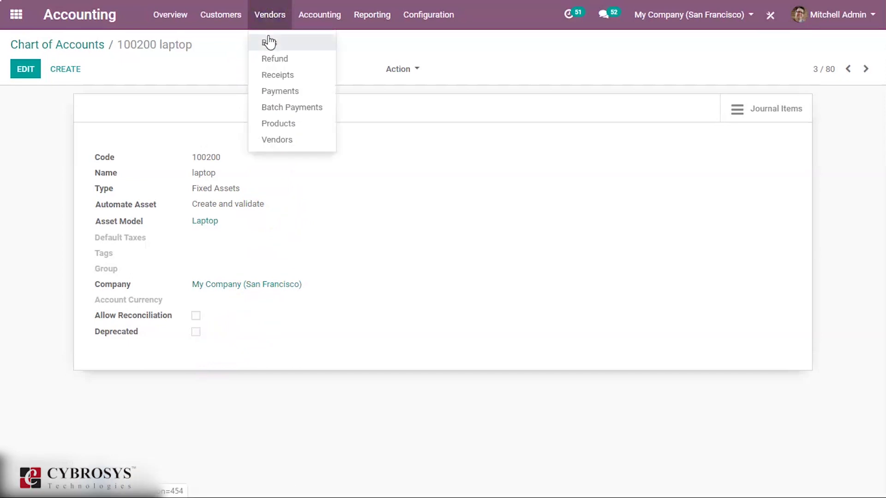
Step: Start a new vendor bill with Wood Corner as the vendor
click(268, 42)
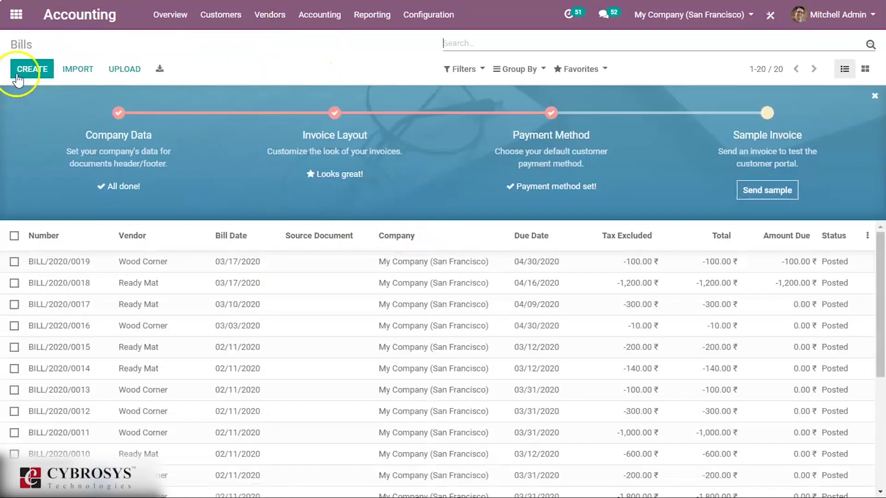
click(18, 78)
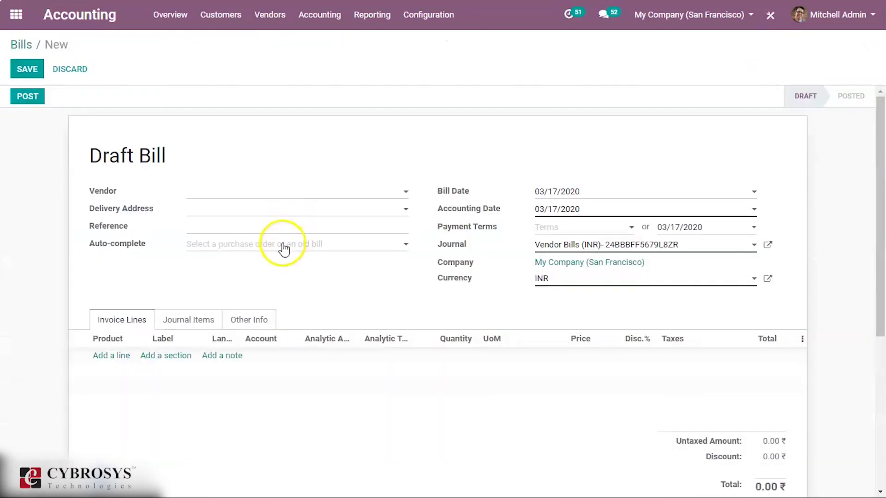
click(302, 191)
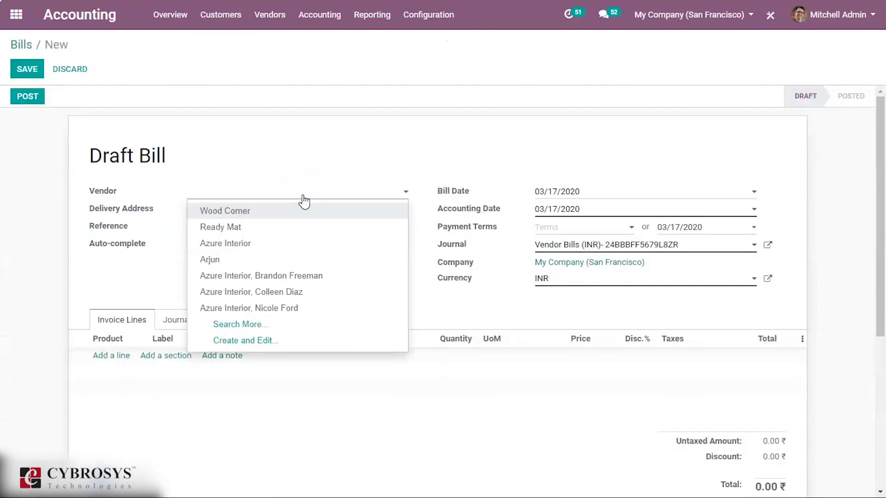
click(300, 215)
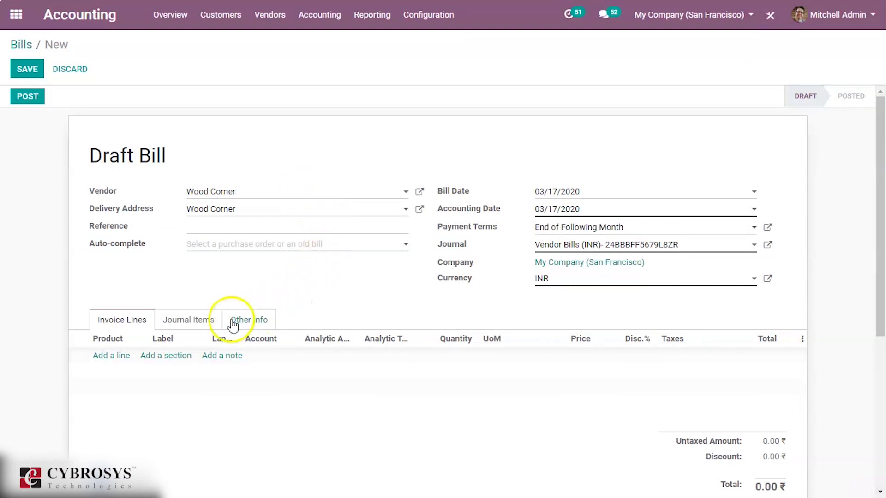
Step: Add an untaxed laptop odoo line for 5,000.00 on 100200 laptop and post the bill
click(103, 363)
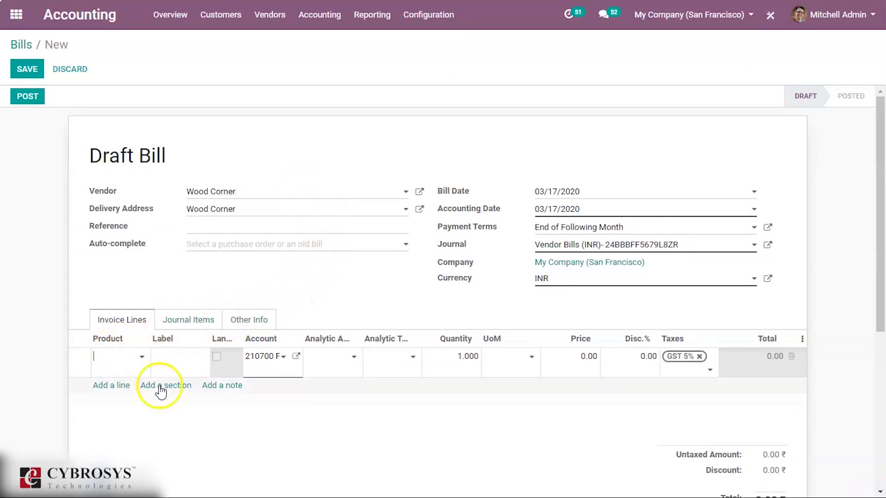
click(180, 361)
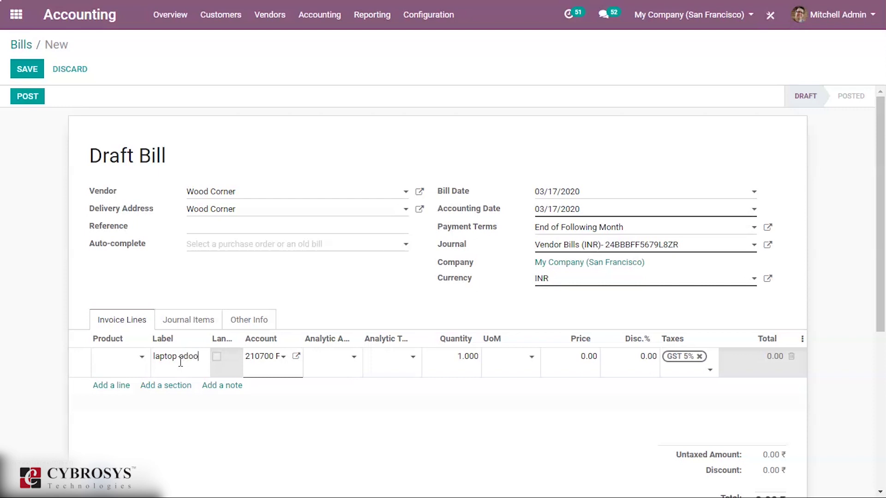
click(285, 356)
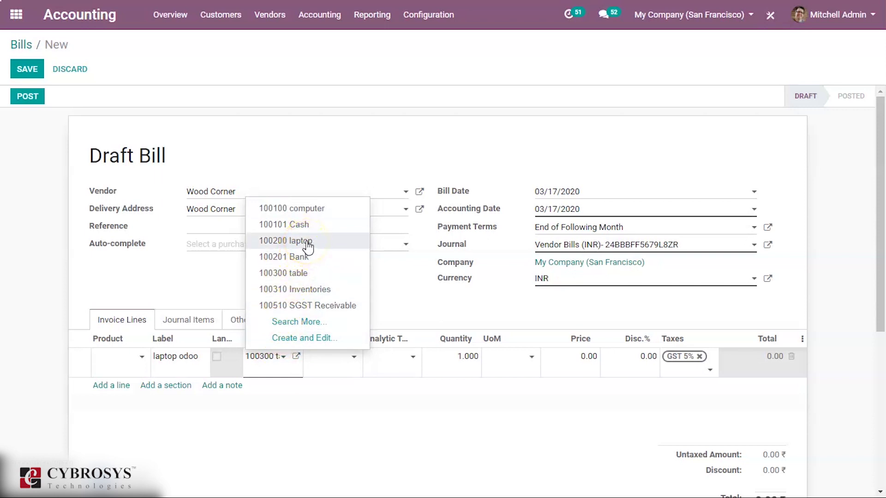
click(307, 241)
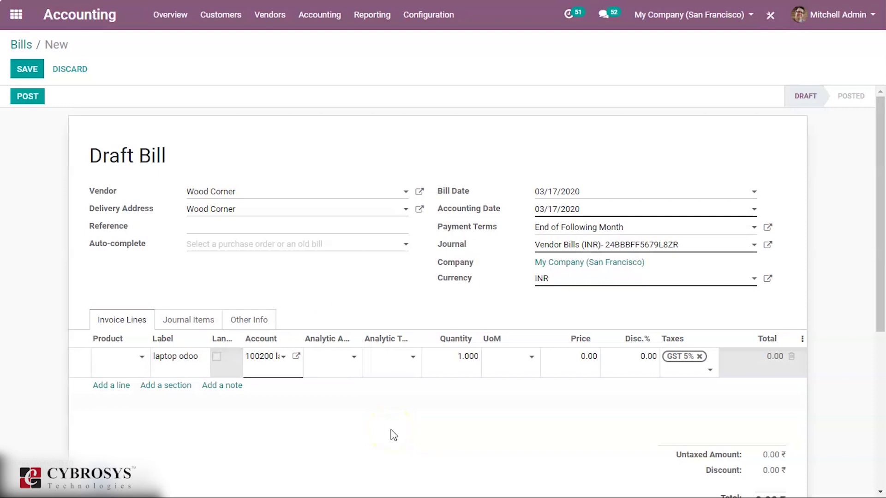
click(582, 362)
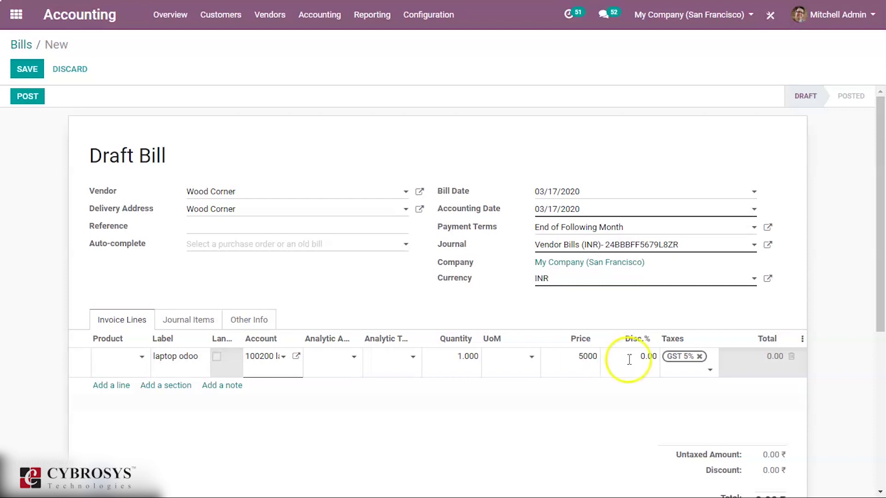
click(699, 356)
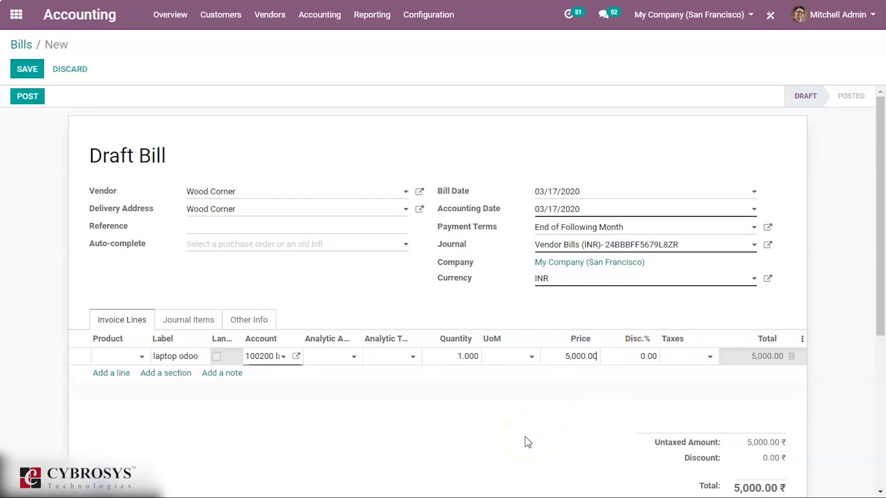
click(23, 97)
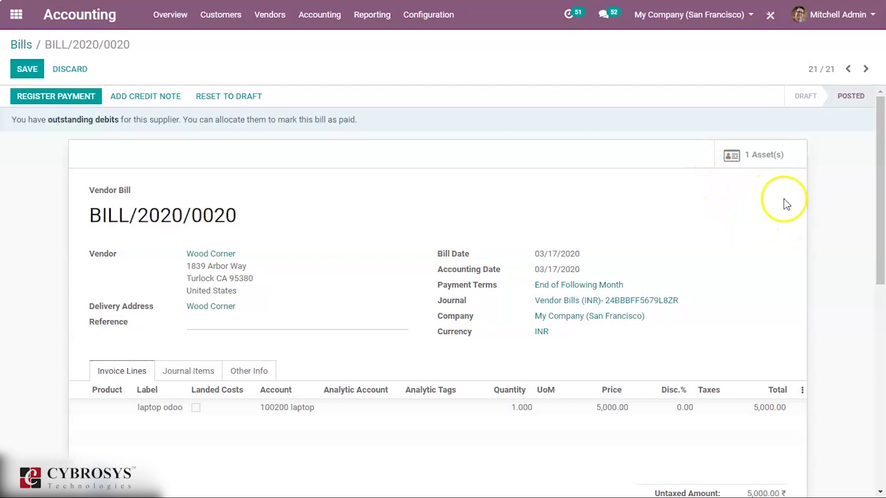
Step: Open the laptop odoo asset from the bill's 1 Asset(s) smart button
click(739, 159)
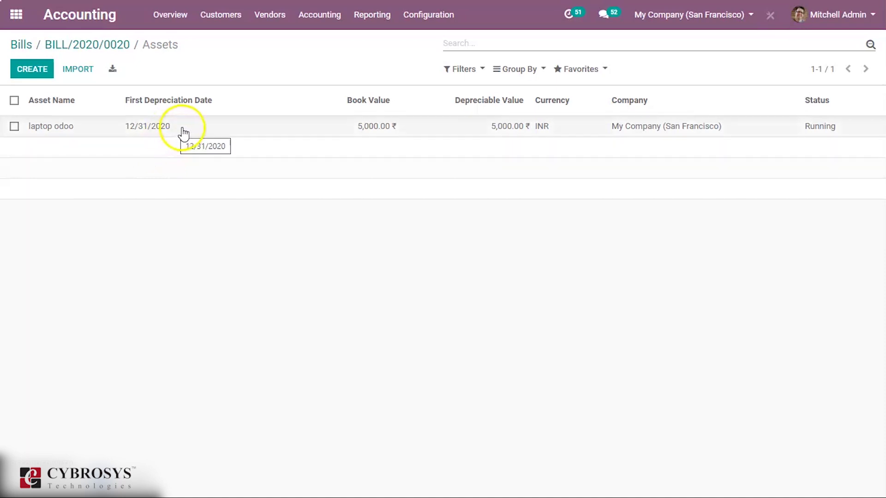
click(206, 128)
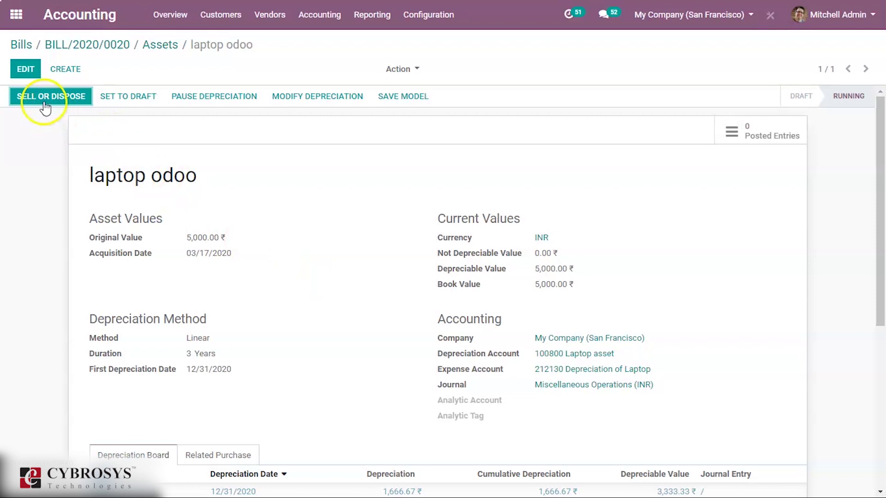
Step: Edit the laptop odoo asset and review its yearly 1,666.67 depreciation entries
click(26, 68)
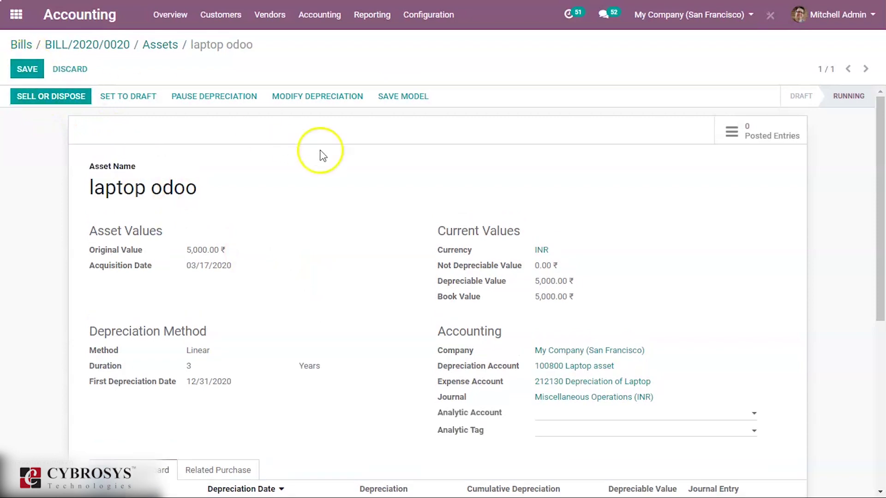
scroll(399, 273, down, 1)
scroll(400, 274, down, 3)
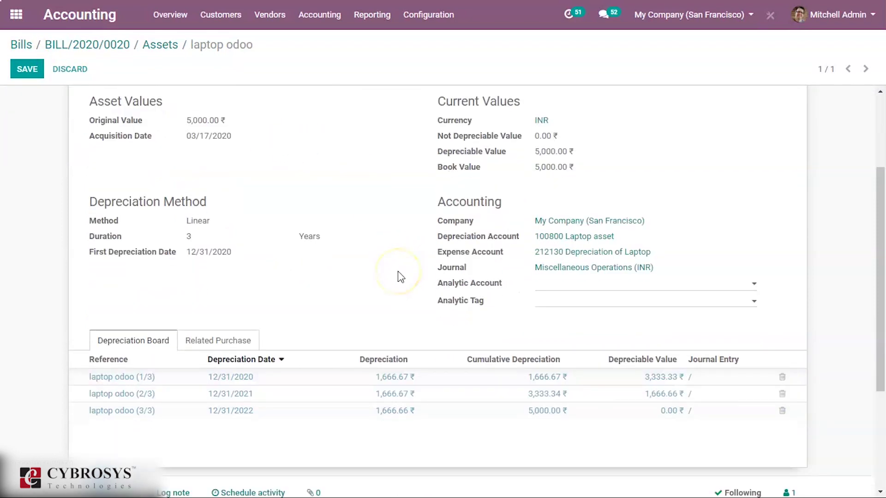
scroll(399, 277, up, 2)
scroll(397, 276, down, 3)
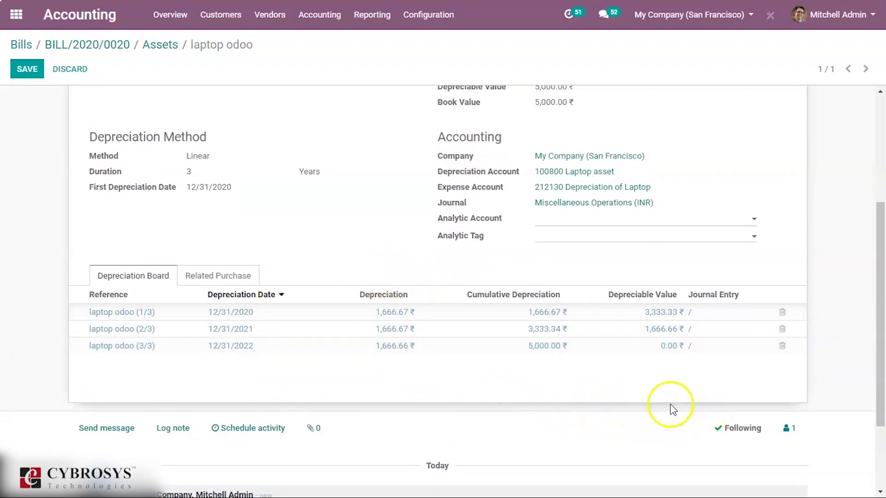
scroll(480, 367, up, 4)
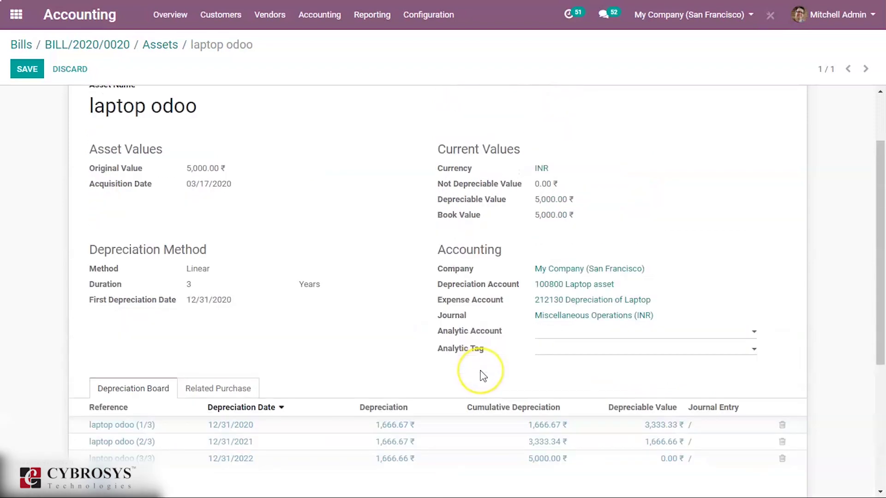
scroll(441, 393, down, 4)
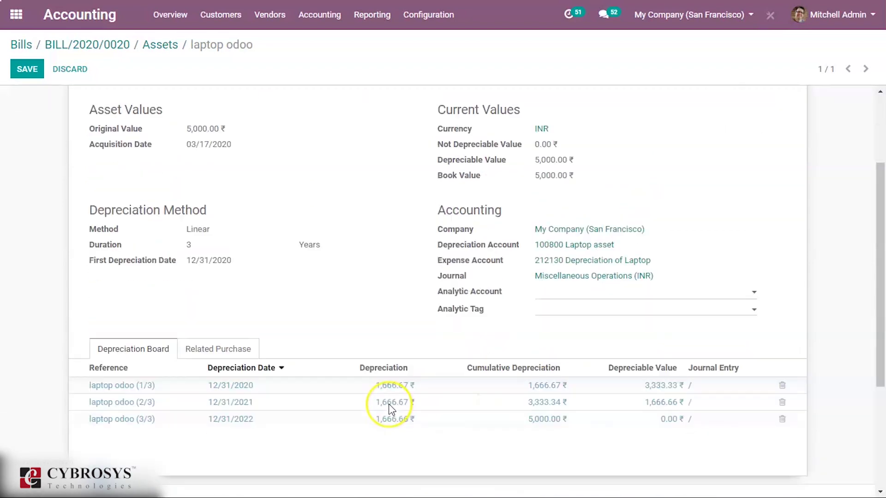
scroll(388, 409, up, 2)
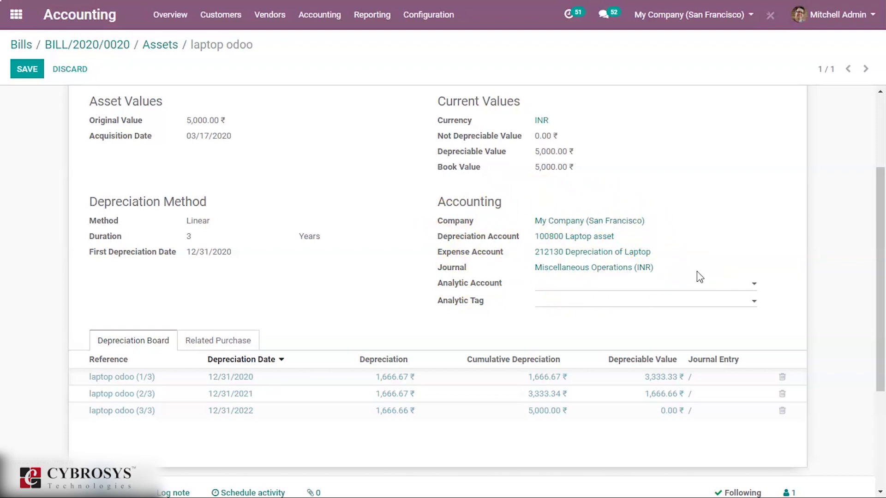
scroll(699, 277, up, 2)
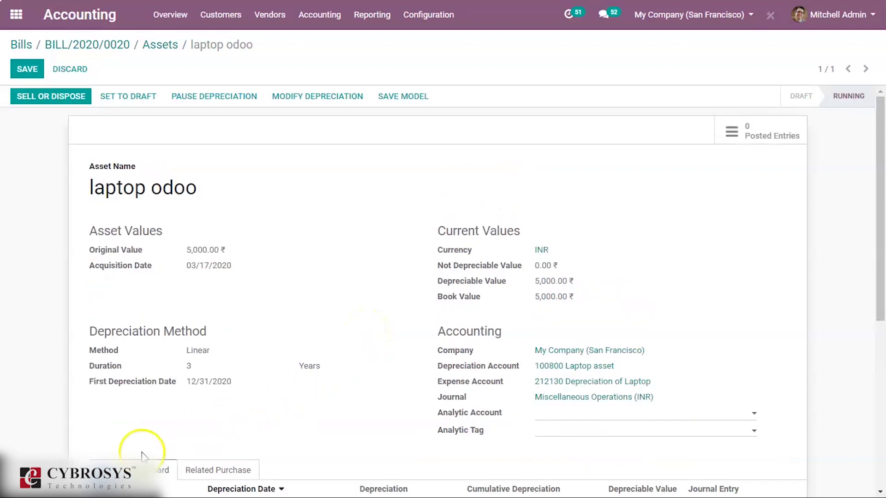
click(79, 268)
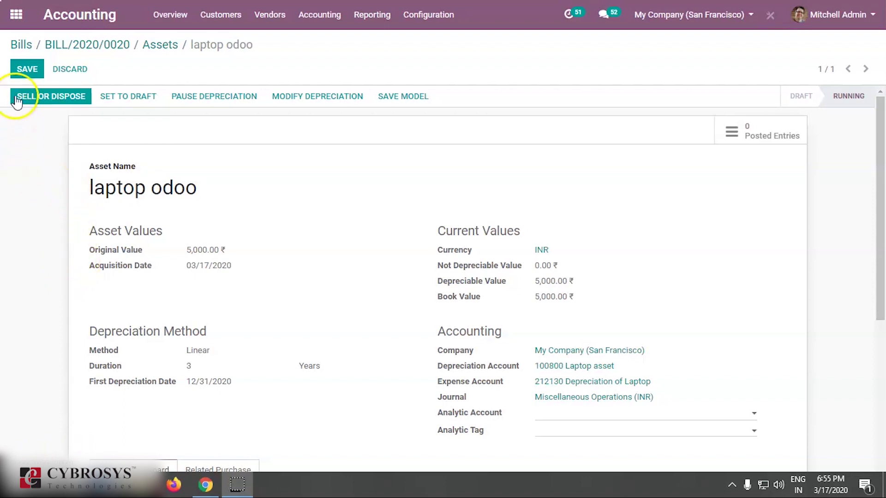
click(51, 98)
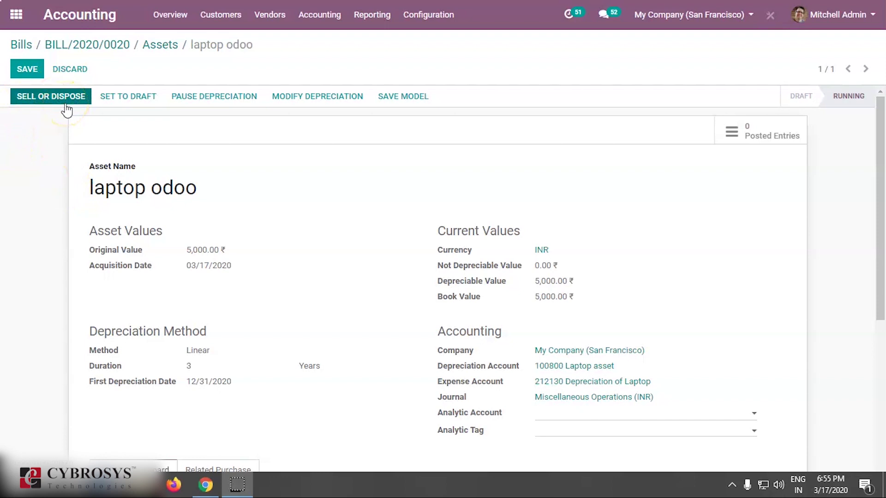
click(111, 104)
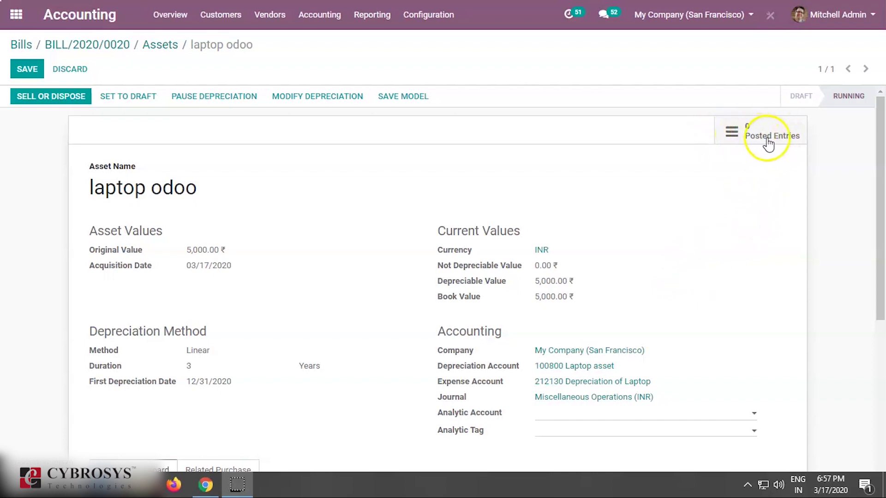
scroll(688, 252, down, 4)
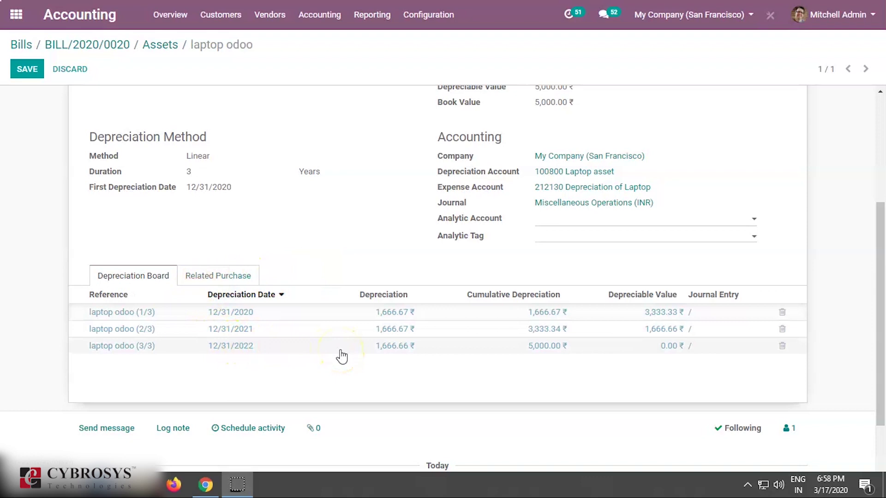
click(342, 352)
click(391, 317)
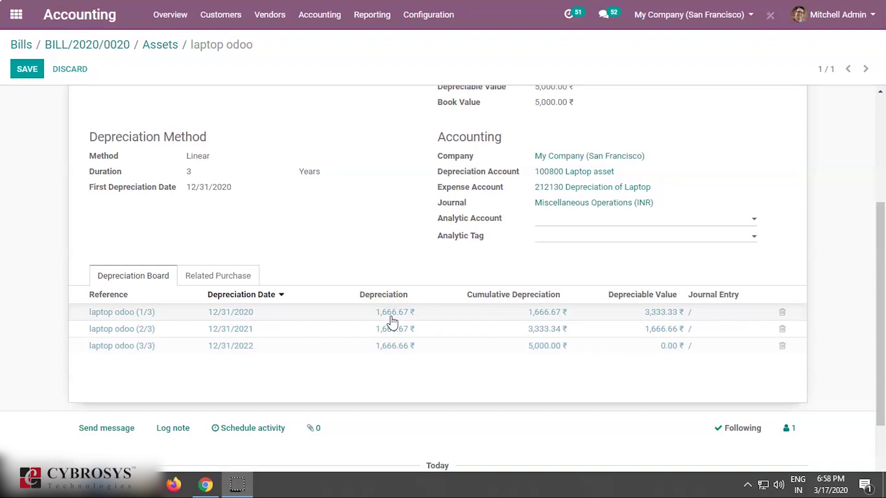
scroll(392, 322, up, 5)
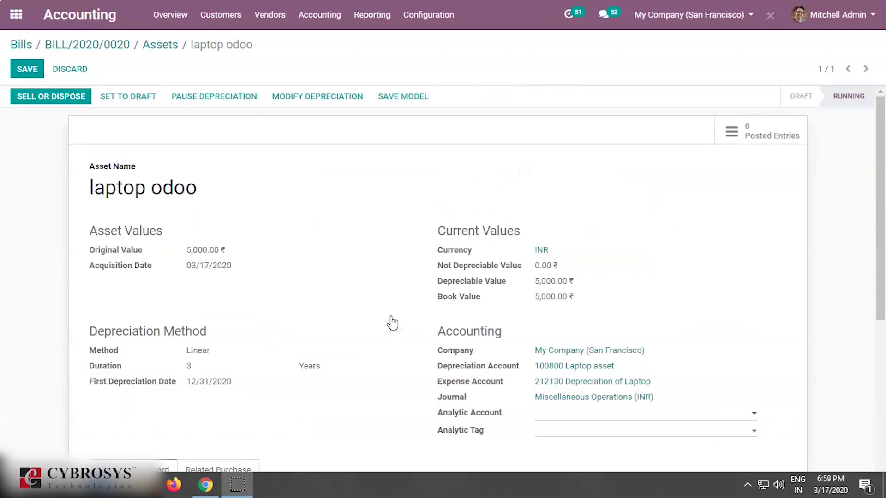